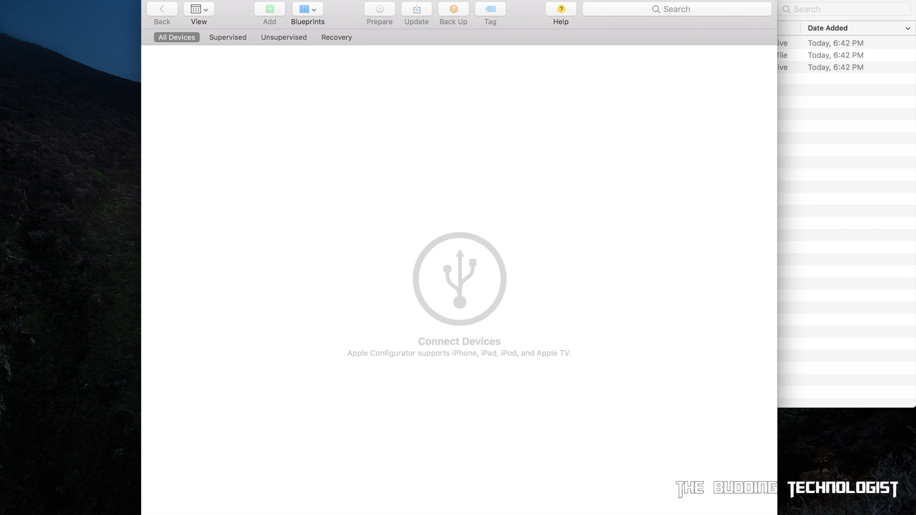
# Create a new, untitled configuration profile with Cmd+N
pyautogui.click(148, 0)
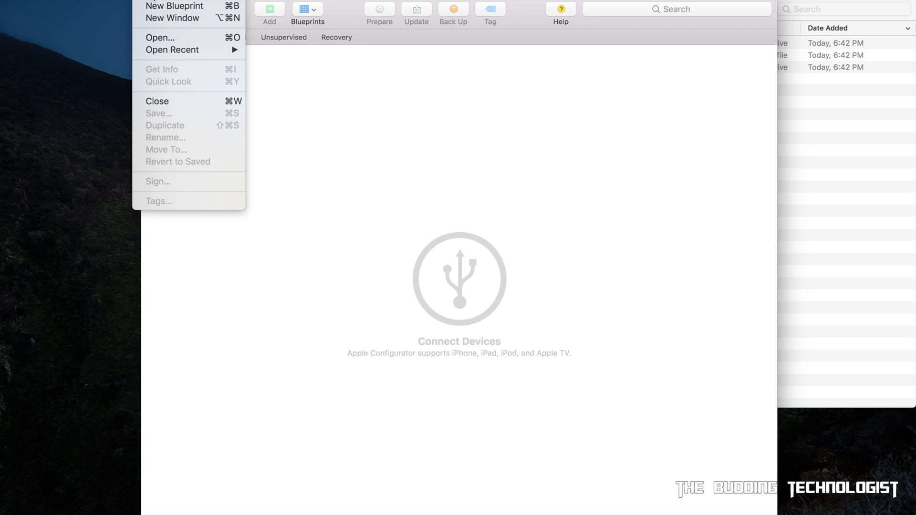
pyautogui.press('super+n')
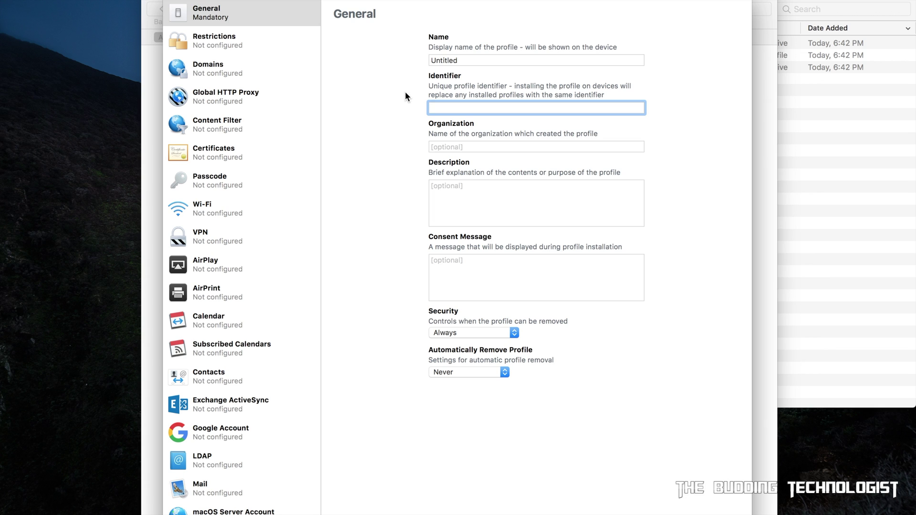
# Name the profile 'Personal VPN' and set its identifier to com.strongswan.vpn
pyautogui.click(441, 59)
pyautogui.write('Pe')
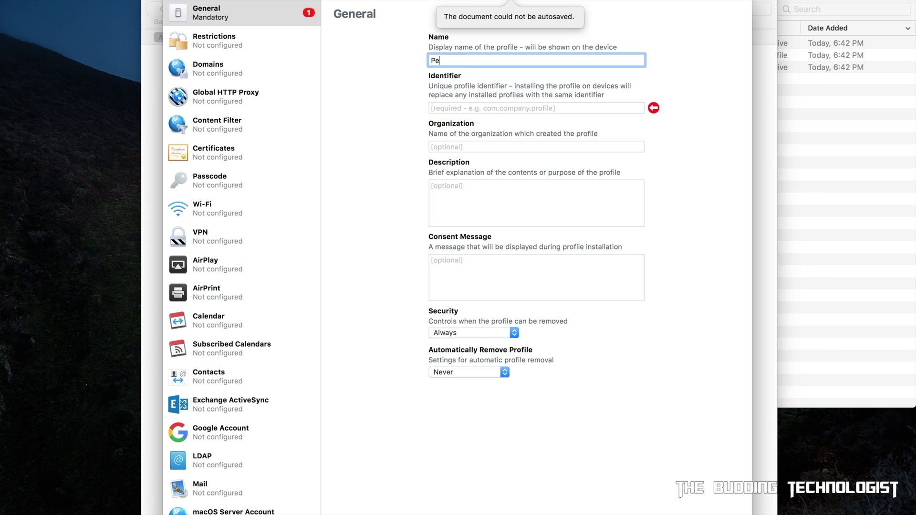
pyautogui.write('rsonal VPN')
pyautogui.click(474, 109)
pyautogui.write('com')
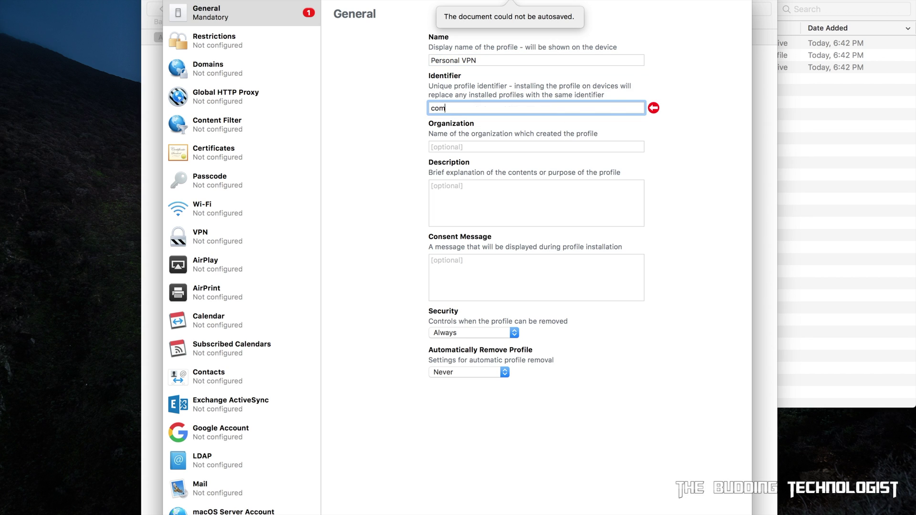
pyautogui.write('.strongswan.vpn')
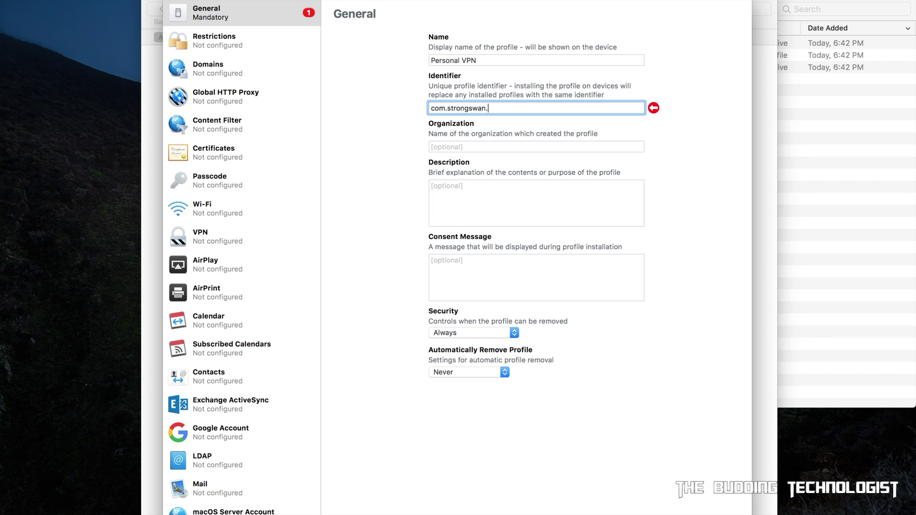
pyautogui.click(255, 11)
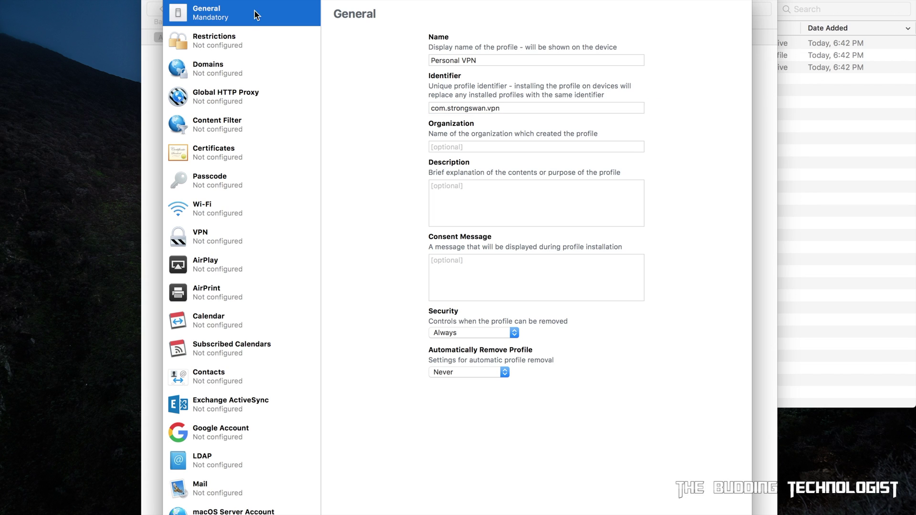
# Add the Client.p12 certificate payload and enter its password
pyautogui.click(258, 158)
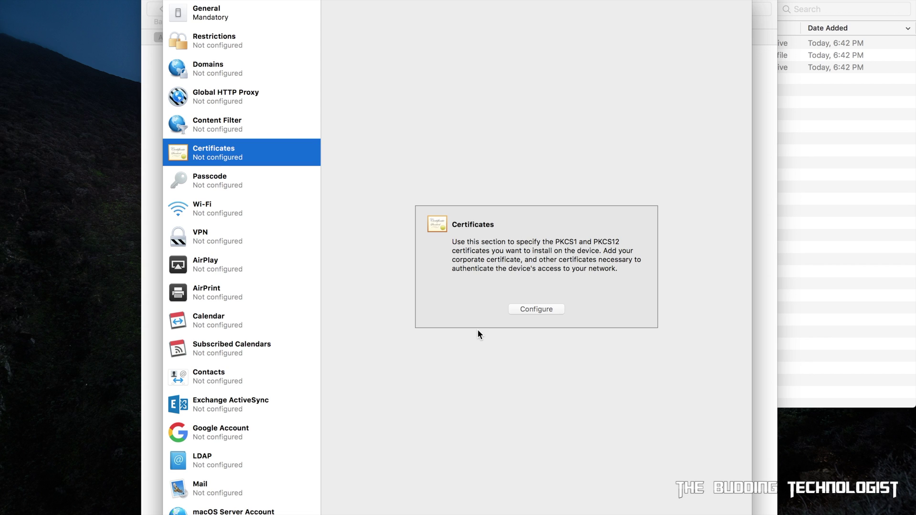
pyautogui.click(531, 310)
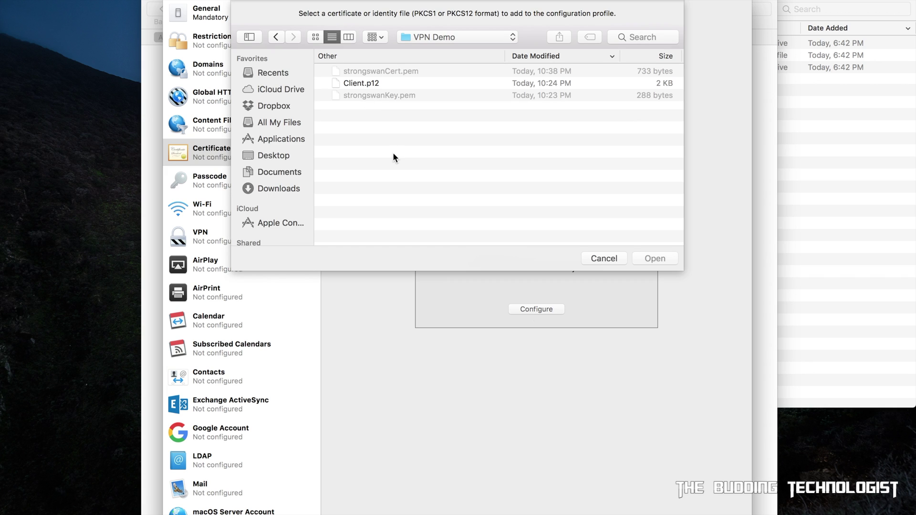
pyautogui.click(405, 83)
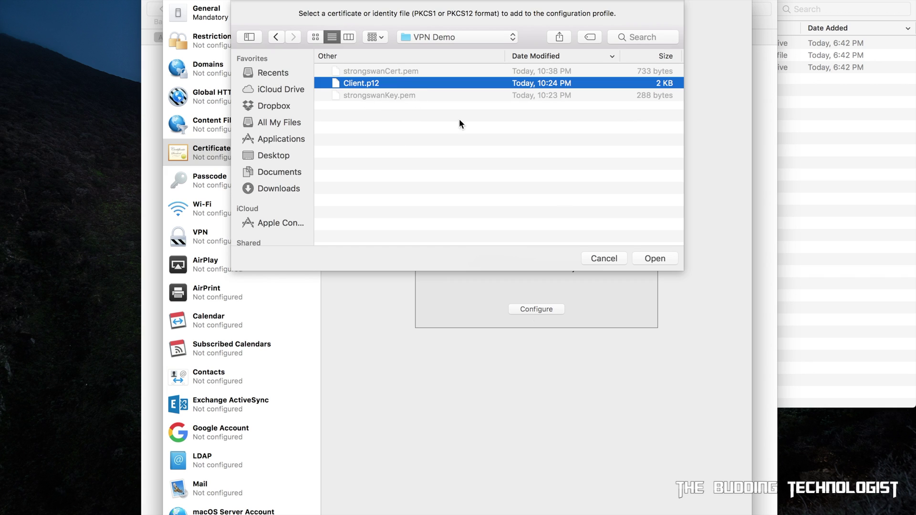
pyautogui.click(655, 259)
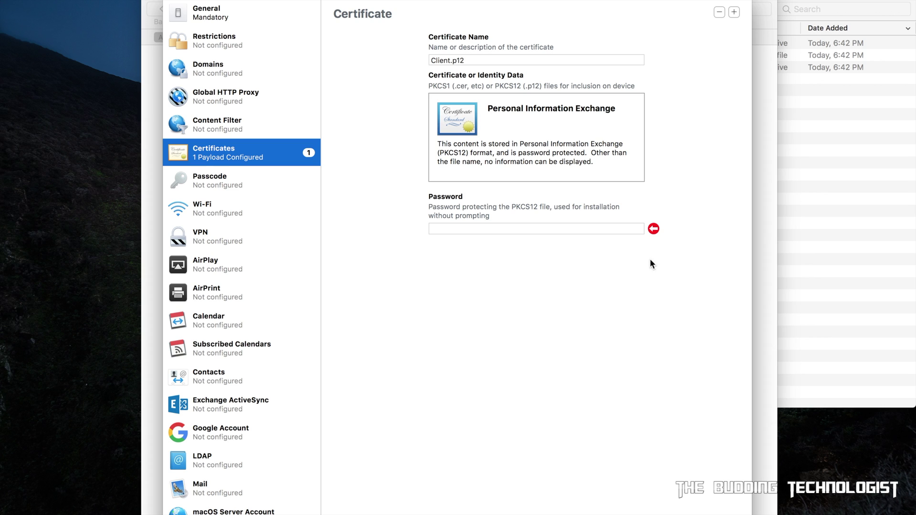
pyautogui.click(532, 229)
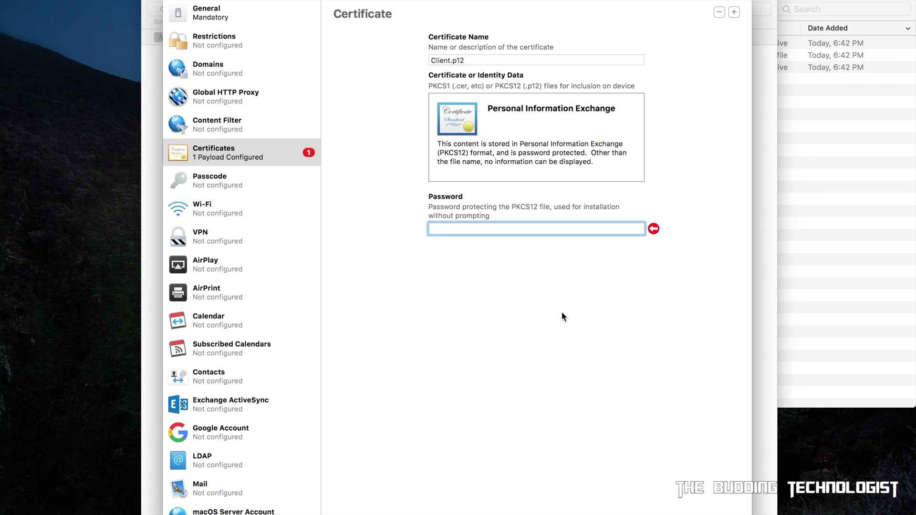
pyautogui.write('••••')
pyautogui.press('Return')
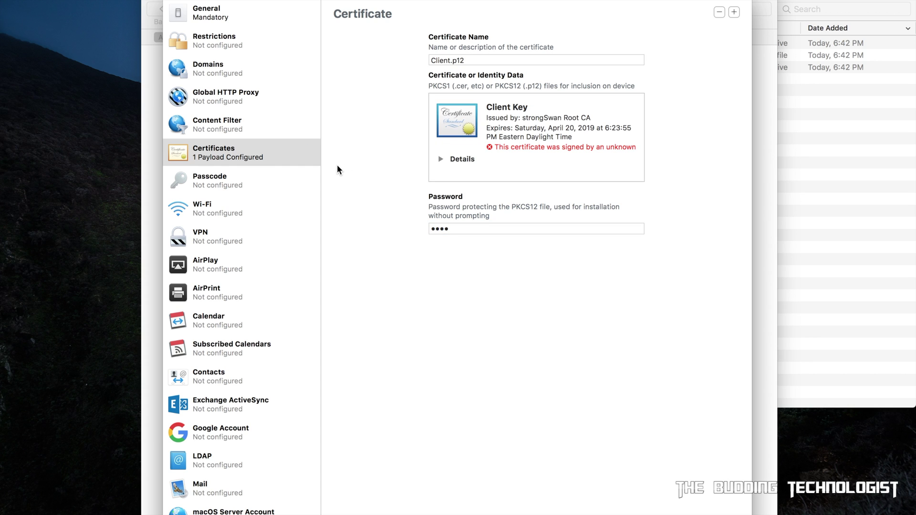
pyautogui.click(266, 239)
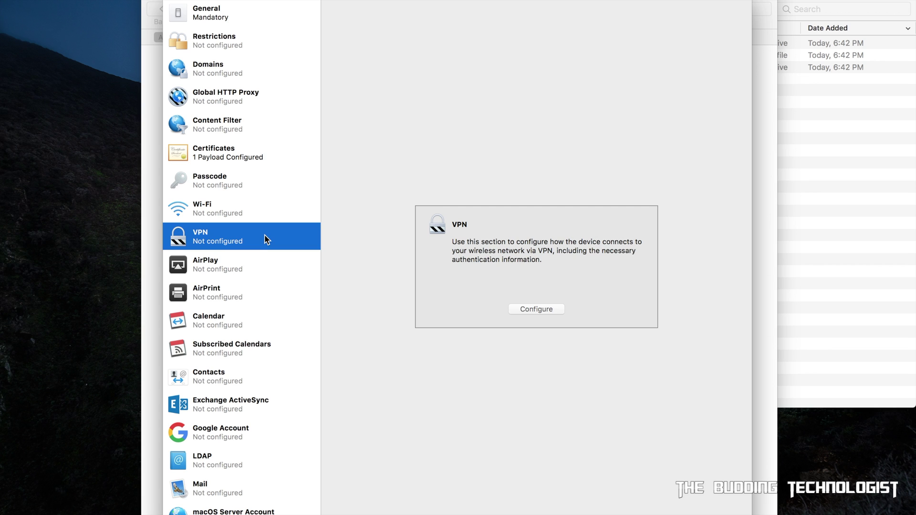
# Add a VPN payload named 'Personal VPN' with connection type IKEv2
pyautogui.click(529, 310)
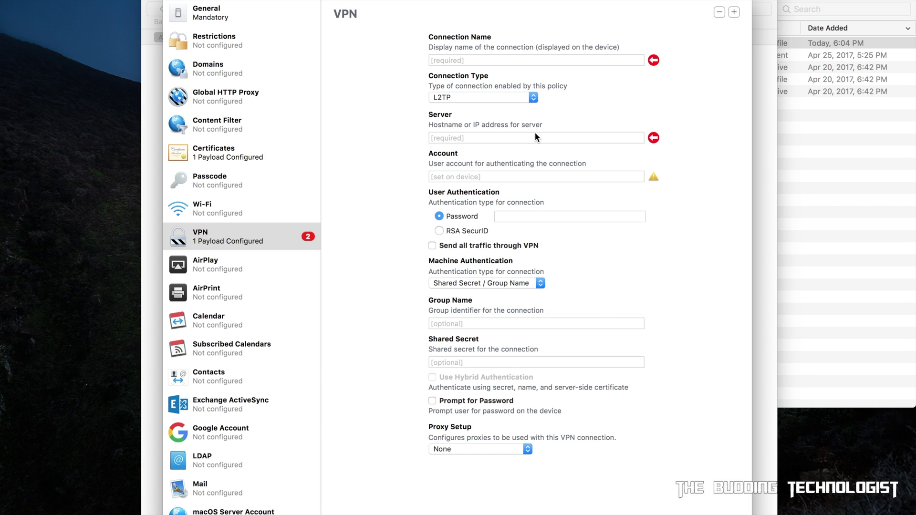
pyautogui.click(528, 61)
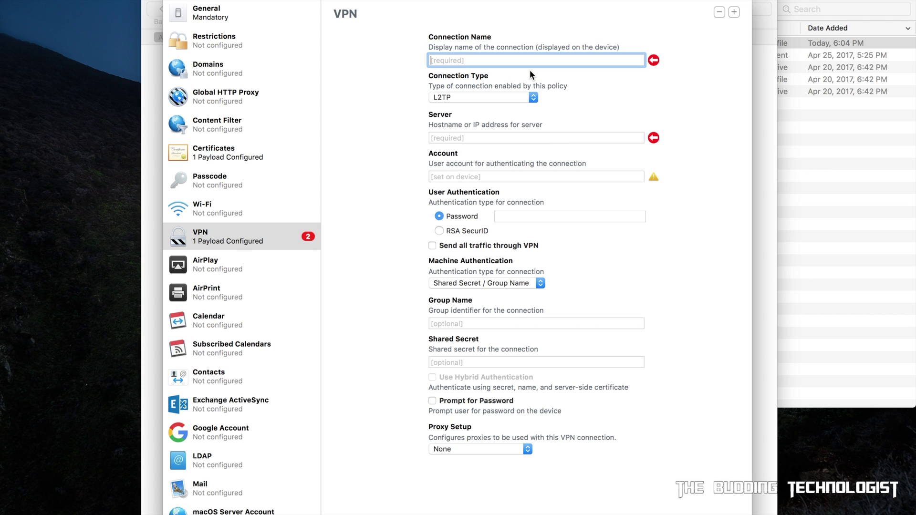
pyautogui.write('Personal VPN')
pyautogui.click(534, 98)
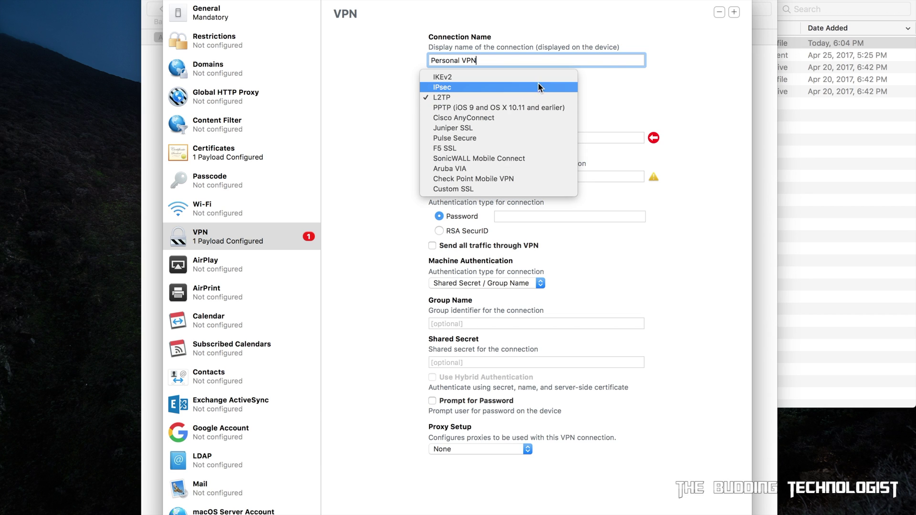
pyautogui.click(540, 78)
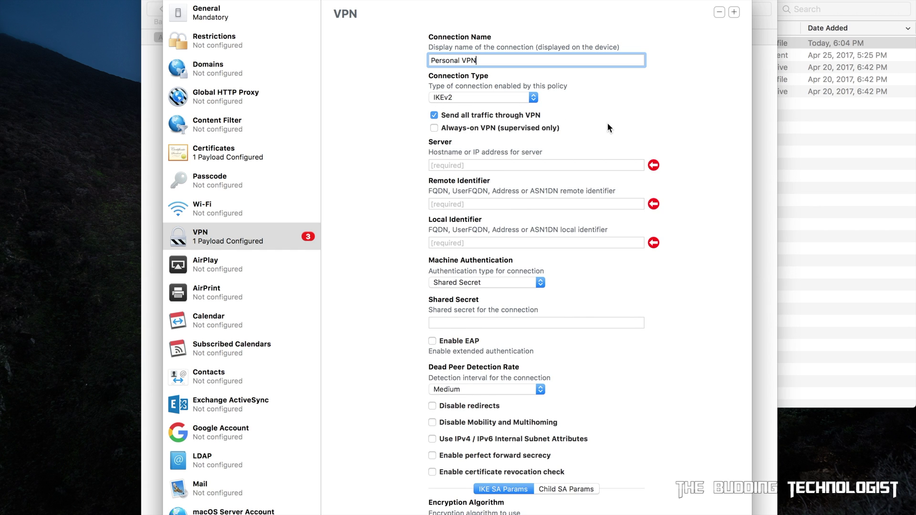
# Set server and remote identifier to 192.168.1.1 and local identifier to Client_Key
pyautogui.click(566, 167)
pyautogui.write('192')
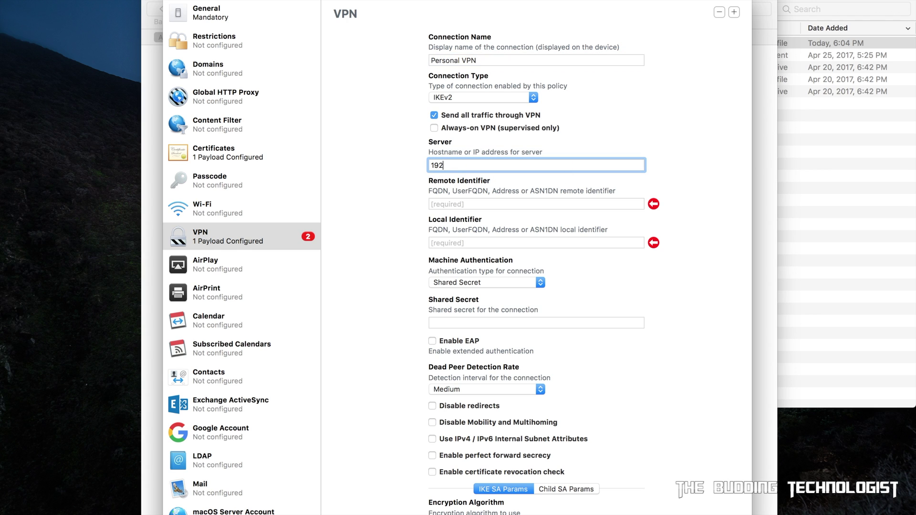
pyautogui.write('.168.1.1')
pyautogui.press('Tab')
pyautogui.write('1')
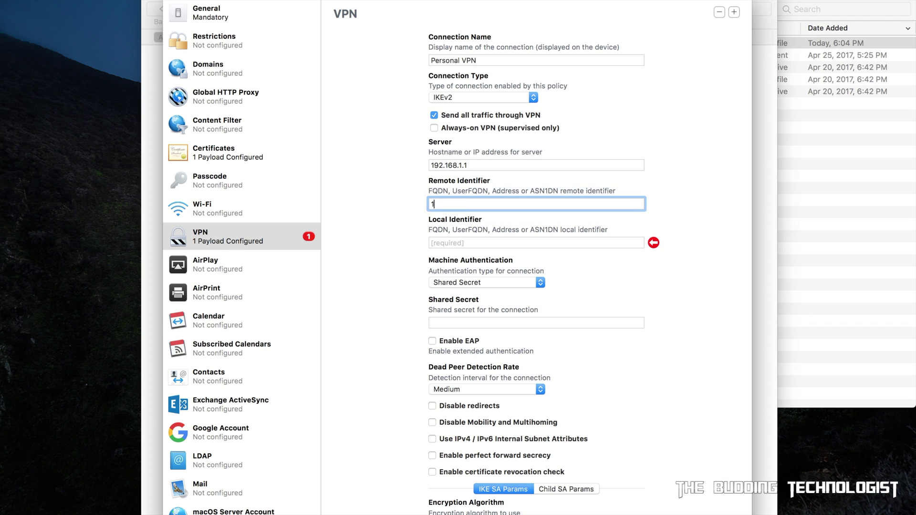
pyautogui.write('92.168.1.1')
pyautogui.click(629, 242)
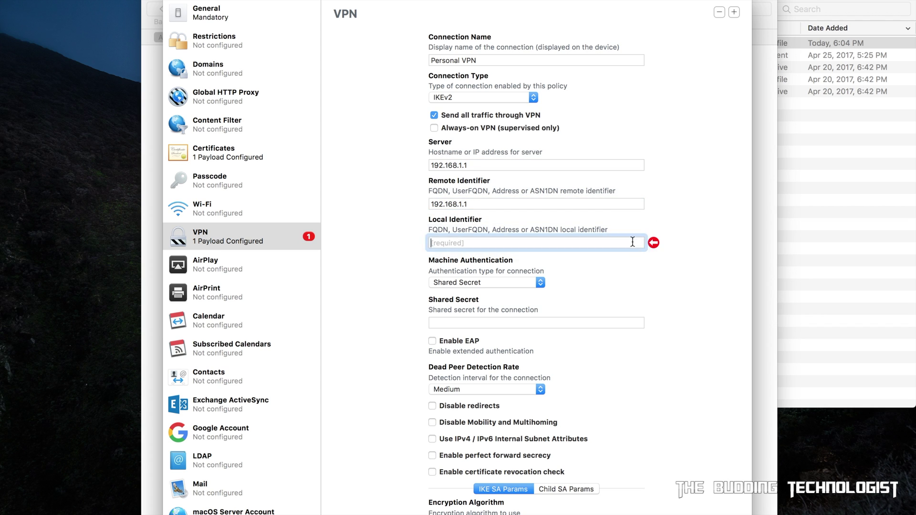
pyautogui.write('Cl')
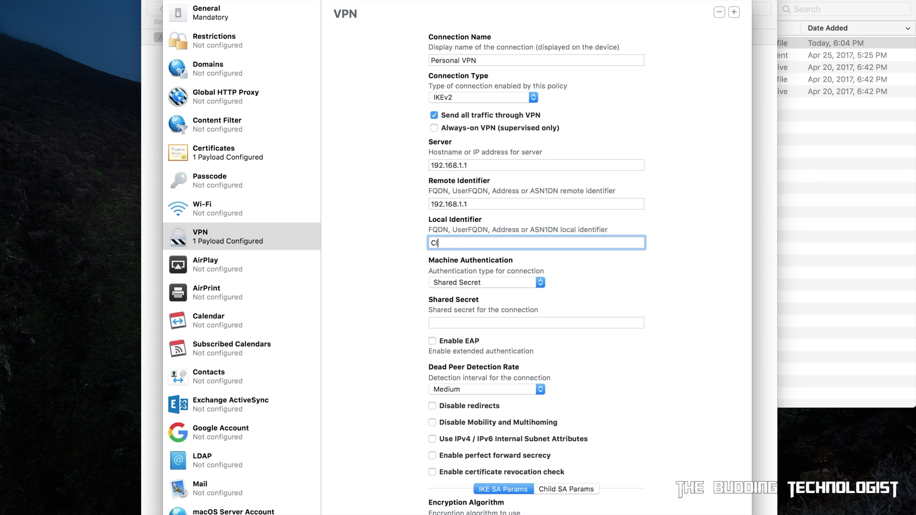
pyautogui.write('ient_Key')
# Use certificate machine authentication with identity Client.p12 and certificate type ECDSA256
pyautogui.click(538, 283)
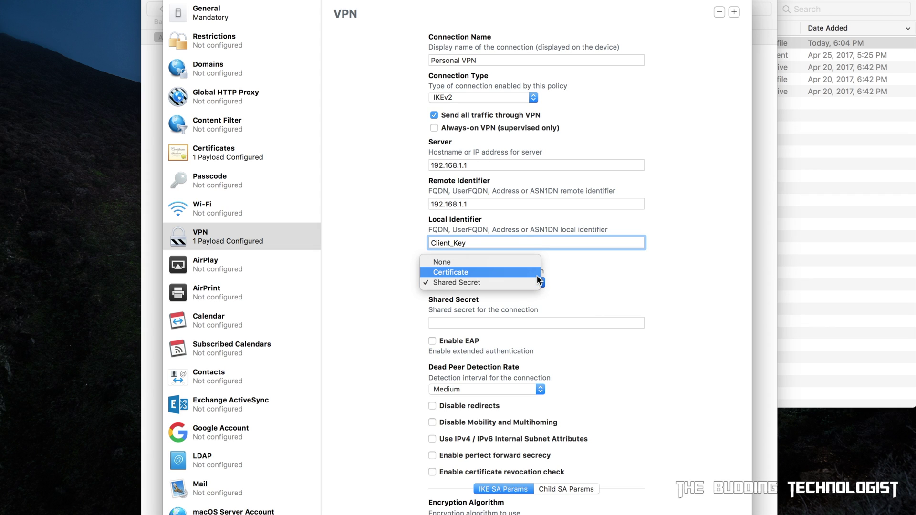
pyautogui.click(537, 276)
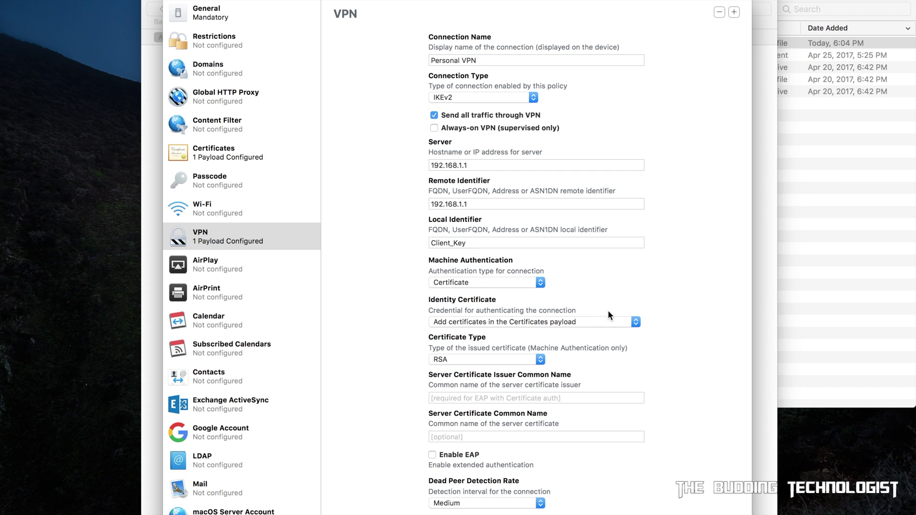
pyautogui.click(604, 324)
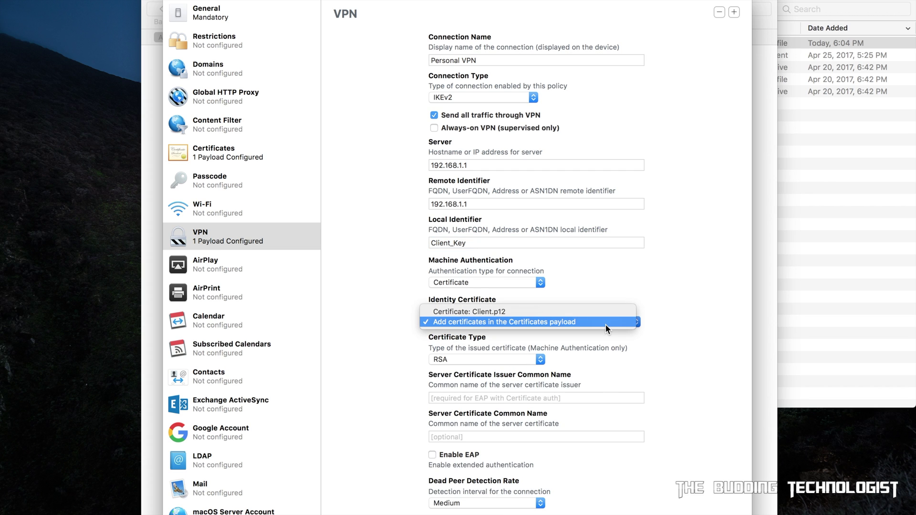
pyautogui.click(612, 314)
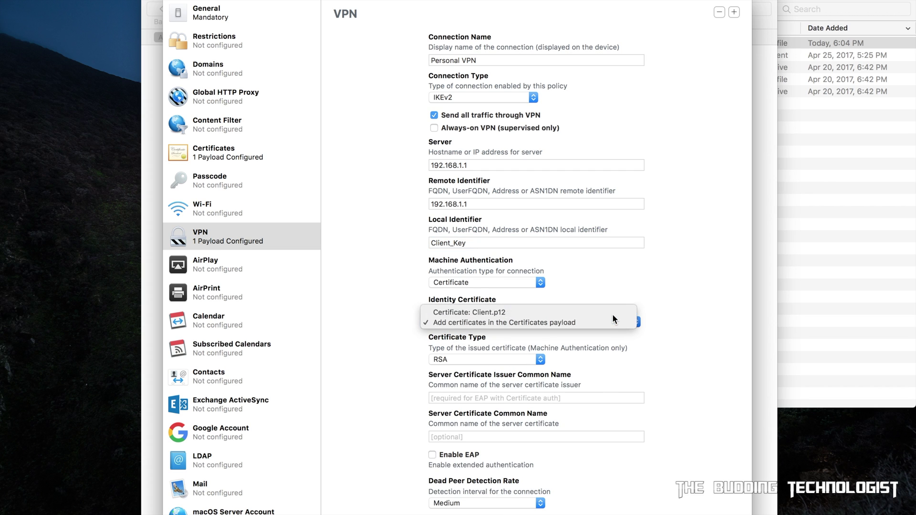
pyautogui.click(541, 361)
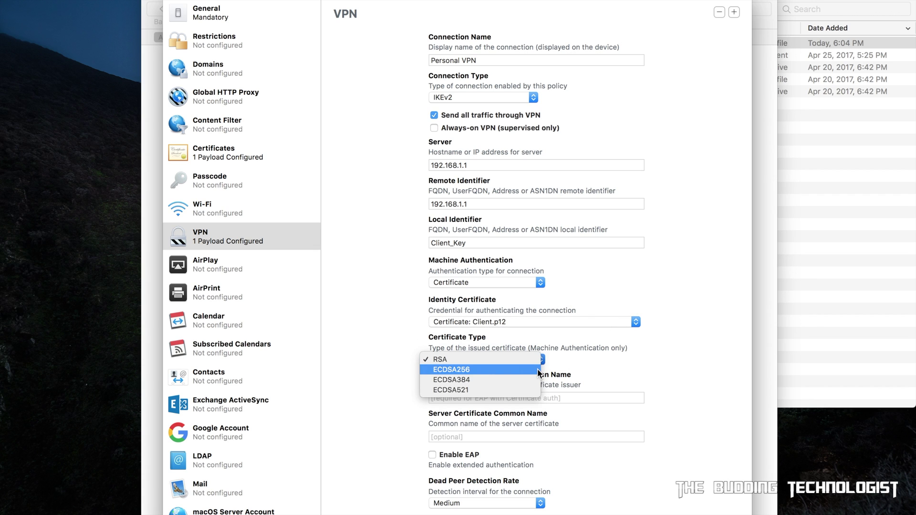
pyautogui.click(537, 370)
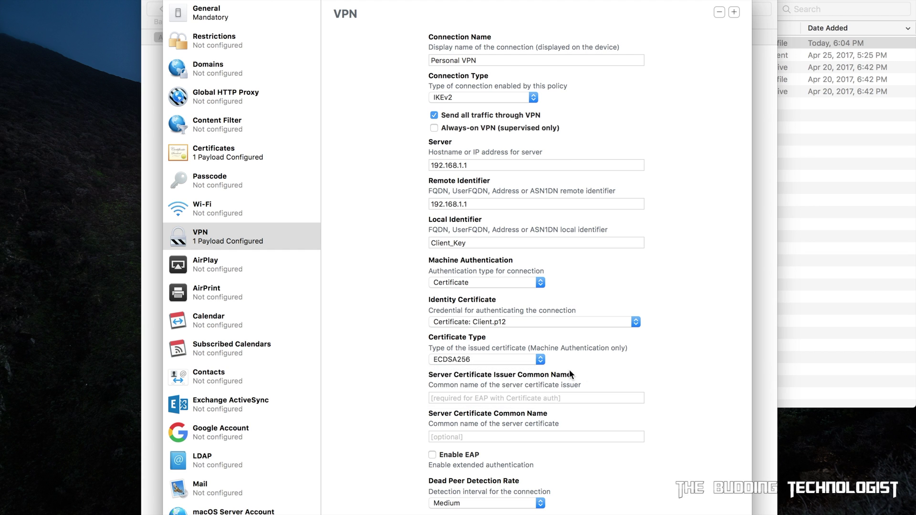
# Set IKE SA encryption to AES-128, integrity SHA2-256, Diffie-Hellman group 19
pyautogui.scroll(-7, 666, 373)
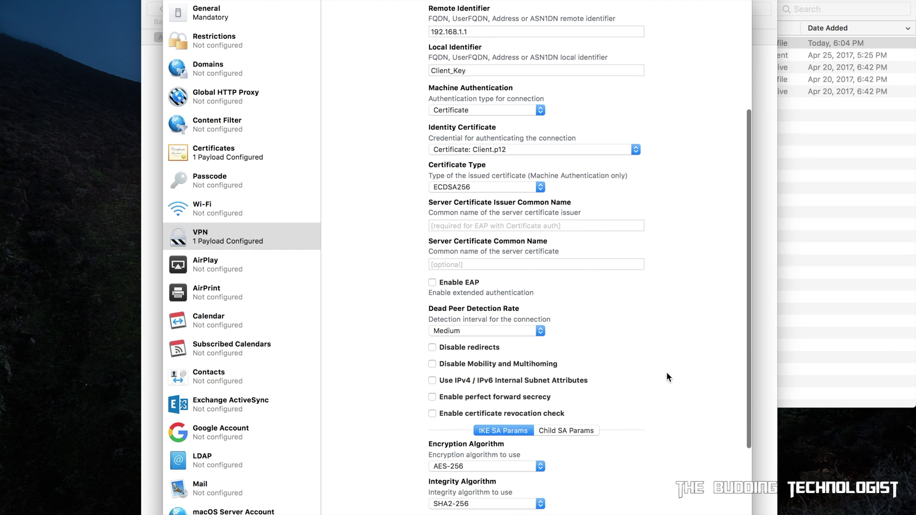
pyautogui.scroll(-5, 666, 373)
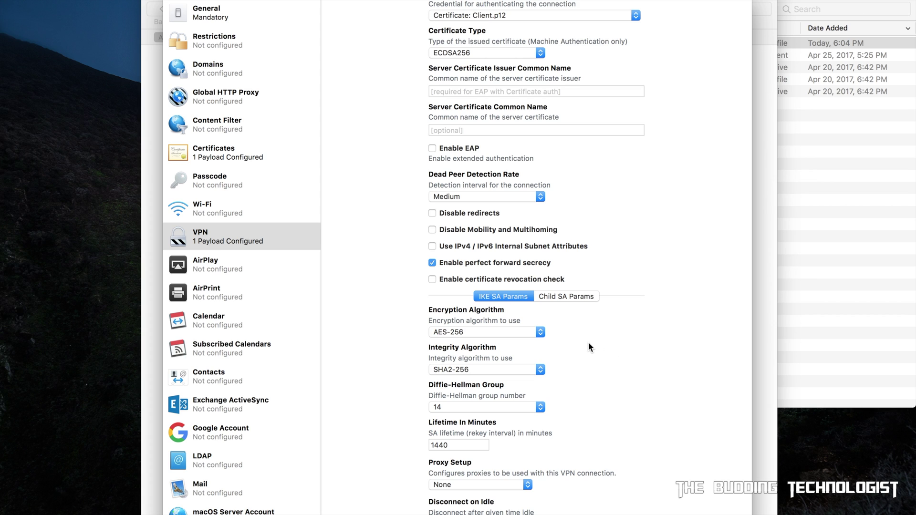
pyautogui.click(540, 332)
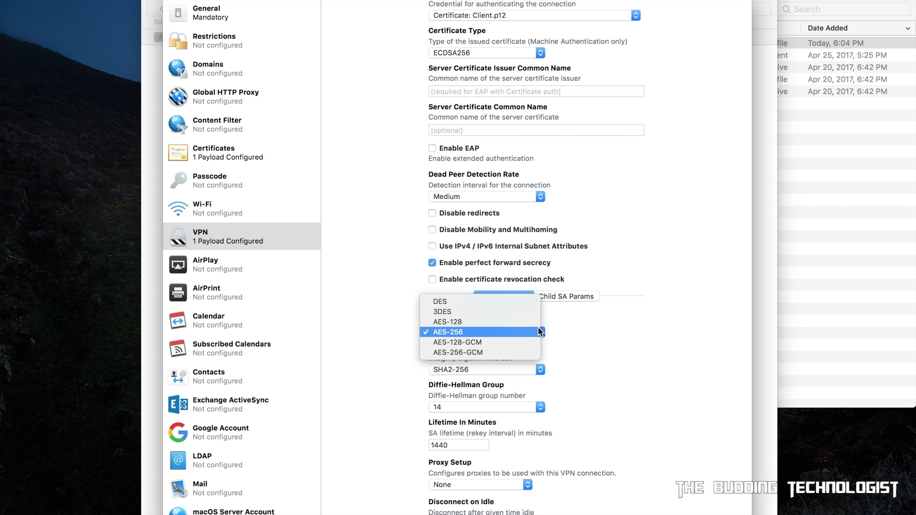
pyautogui.click(535, 323)
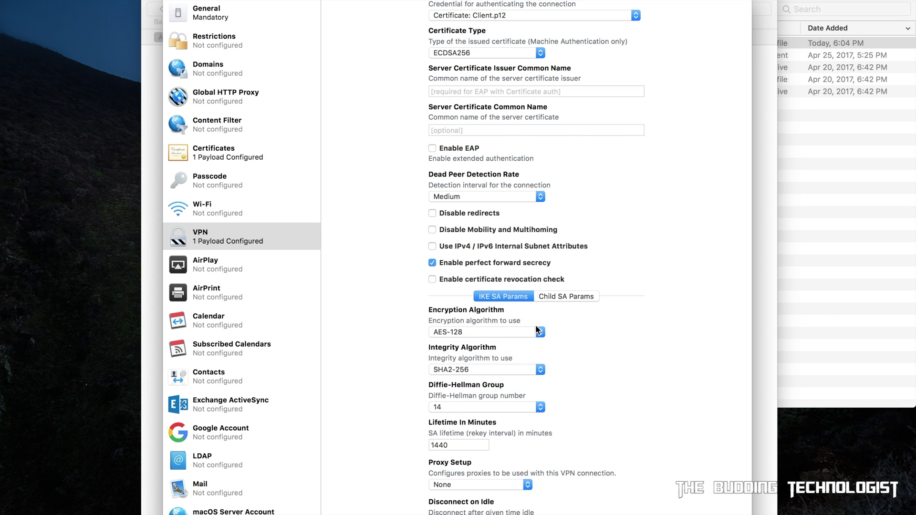
pyautogui.click(522, 371)
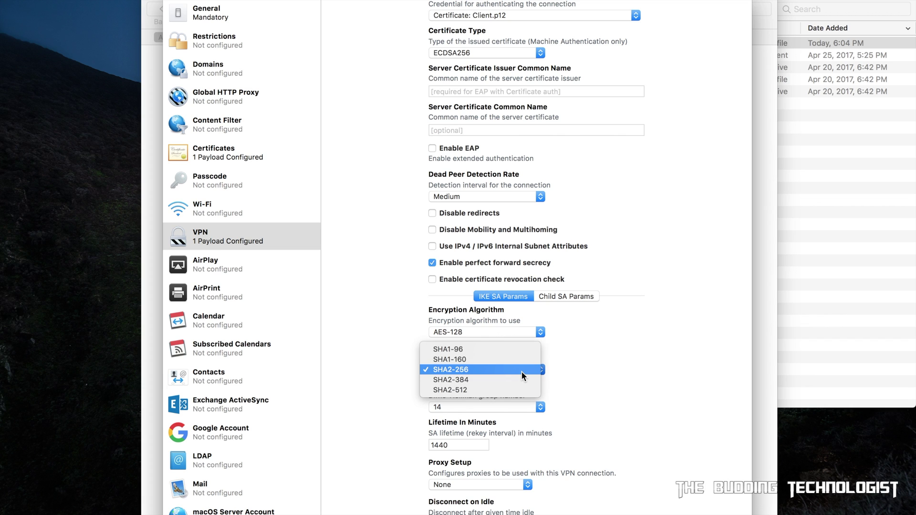
pyautogui.click(521, 371)
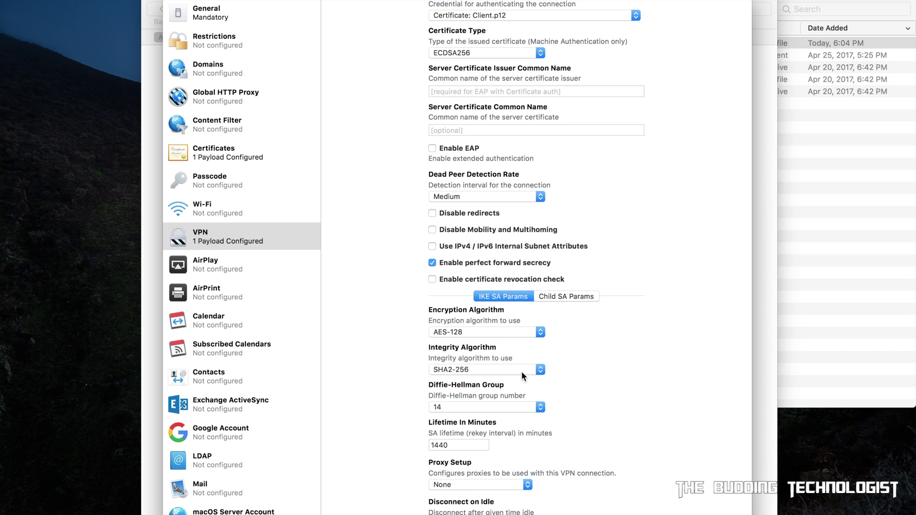
pyautogui.click(519, 406)
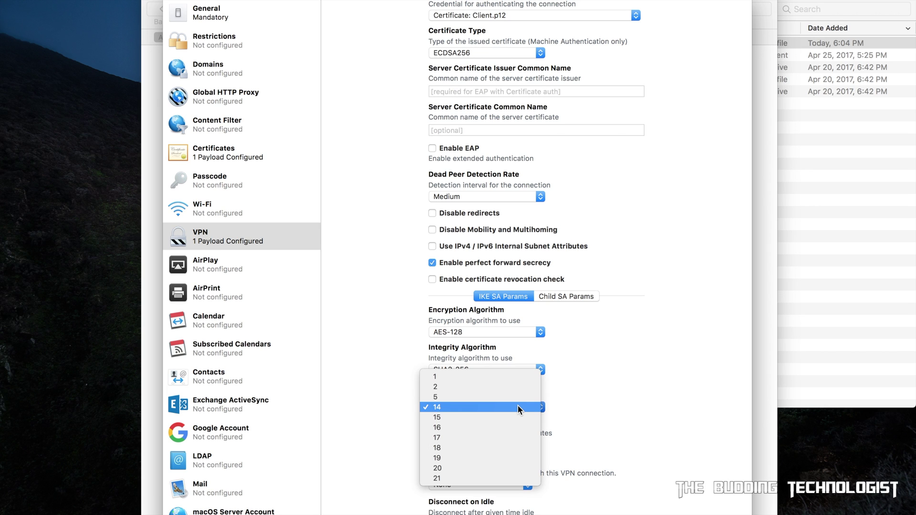
pyautogui.click(510, 454)
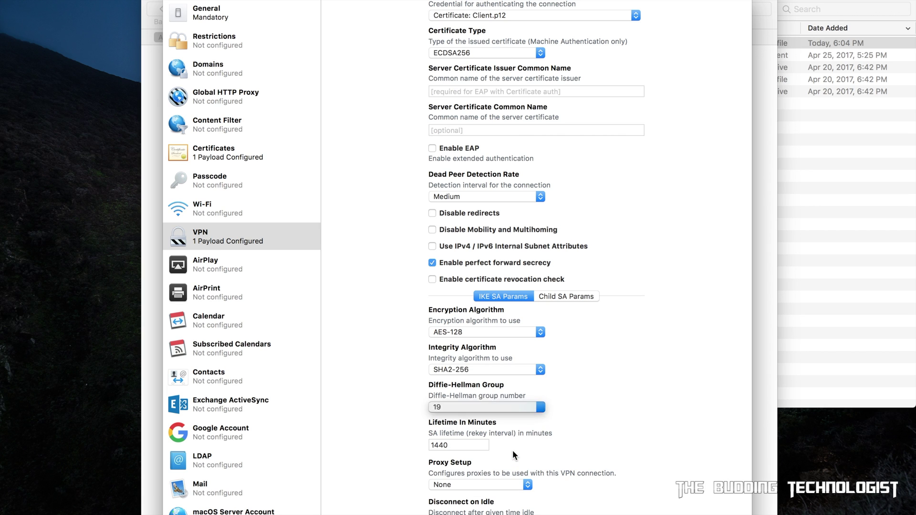
# Set Child SA parameters to AES-128, SHA2-256 and Diffie-Hellman group 19
pyautogui.click(578, 296)
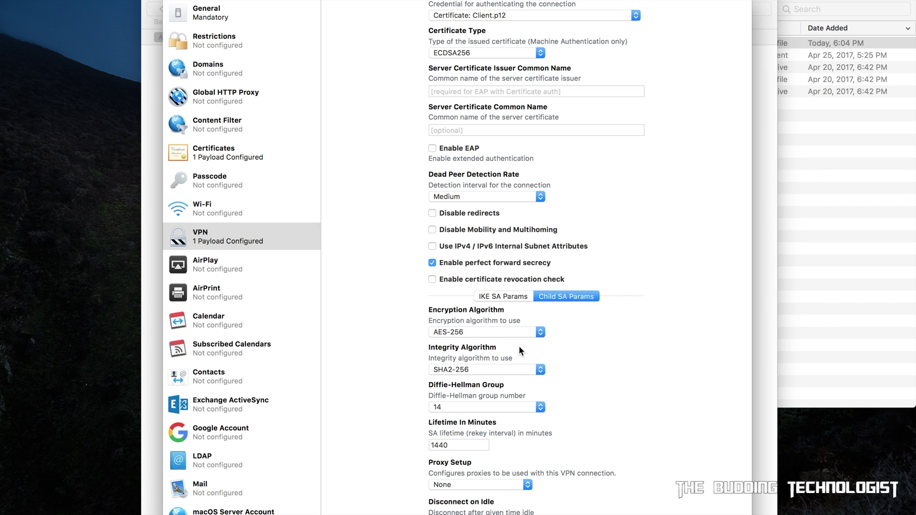
pyautogui.click(532, 334)
pyautogui.click(532, 325)
pyautogui.click(543, 371)
pyautogui.click(545, 371)
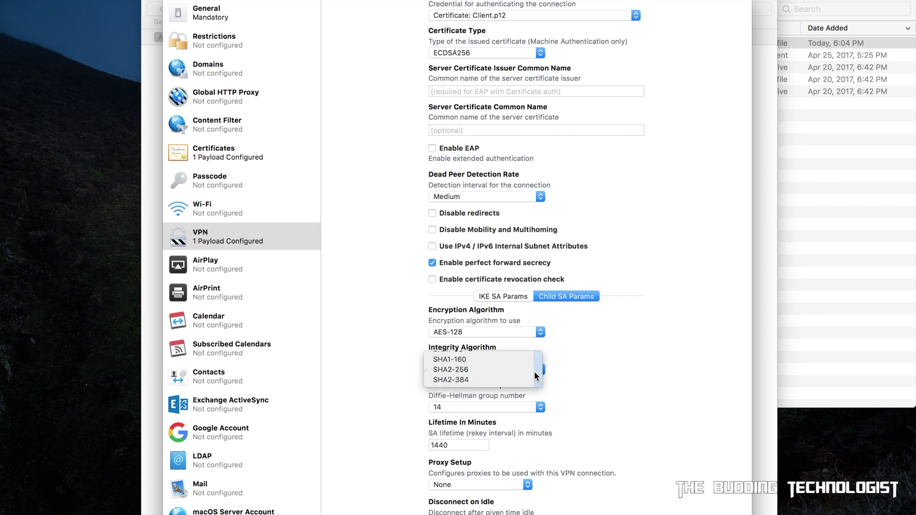
pyautogui.click(516, 405)
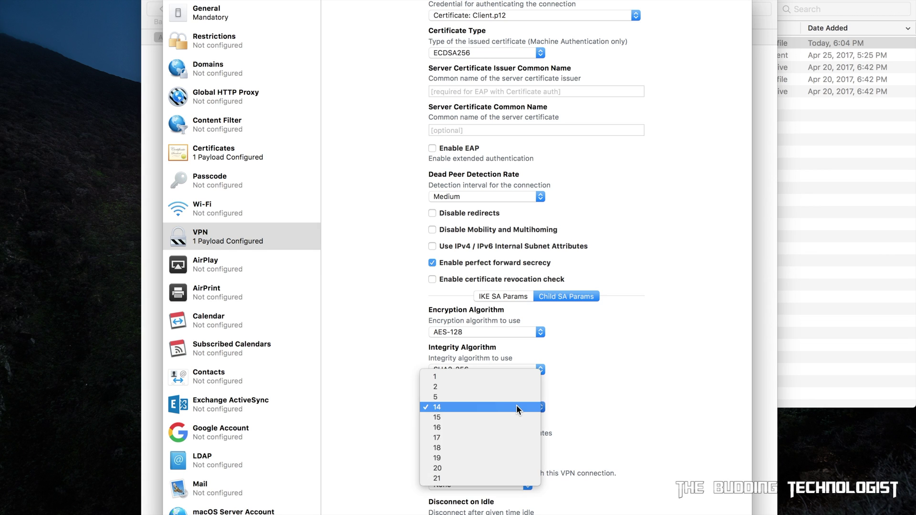
pyautogui.click(503, 457)
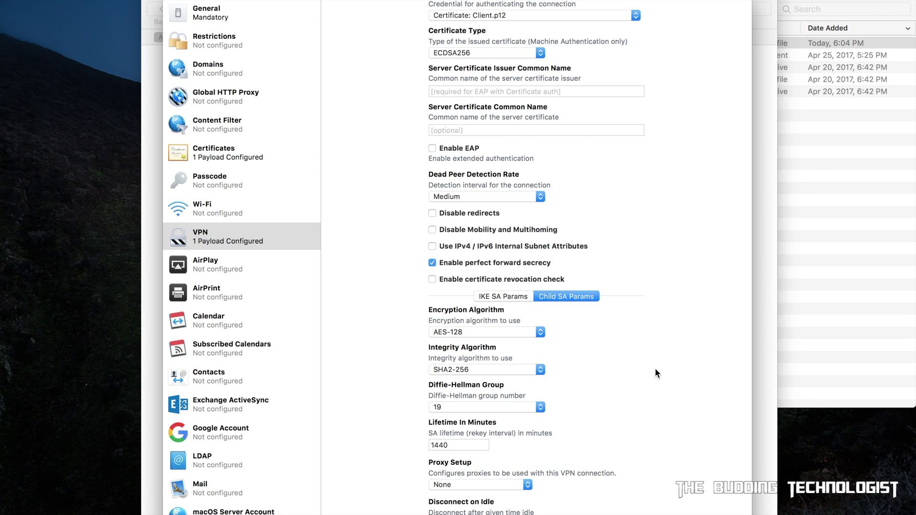
# Open the saved Personal VPN profile file in TextEdit
pyautogui.scroll(4, 655, 370)
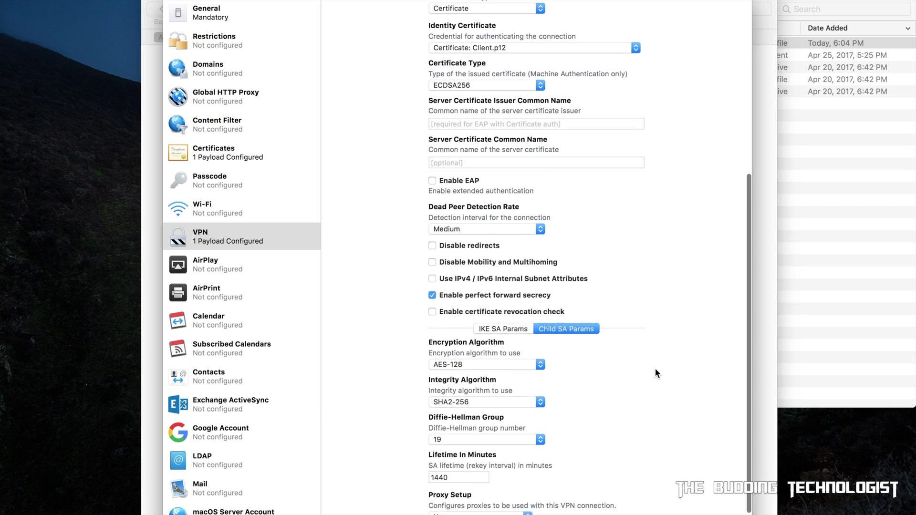
pyautogui.scroll(5, 655, 369)
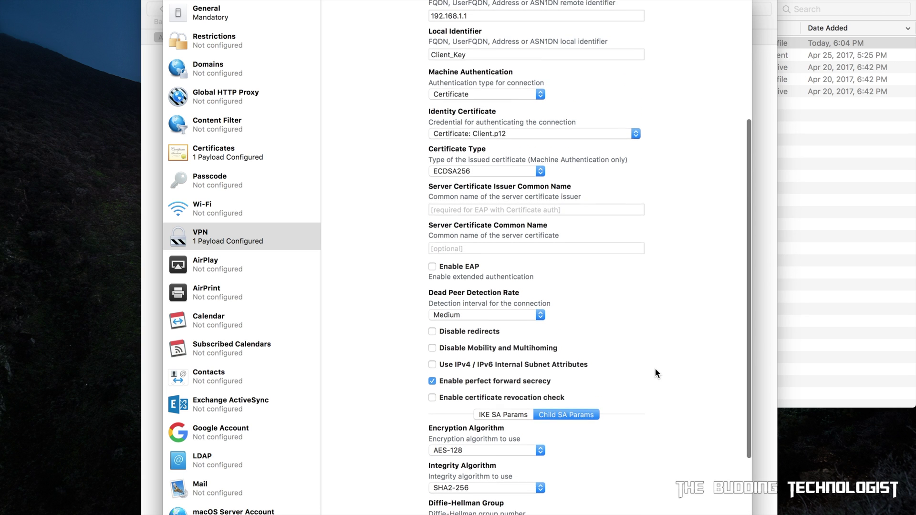
pyautogui.scroll(5, 655, 373)
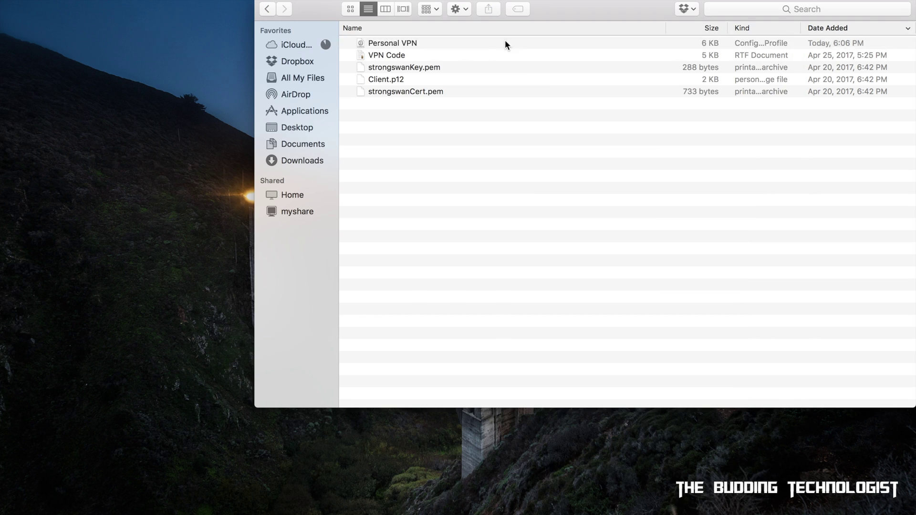
pyautogui.click(505, 42)
pyautogui.rightClick(505, 41)
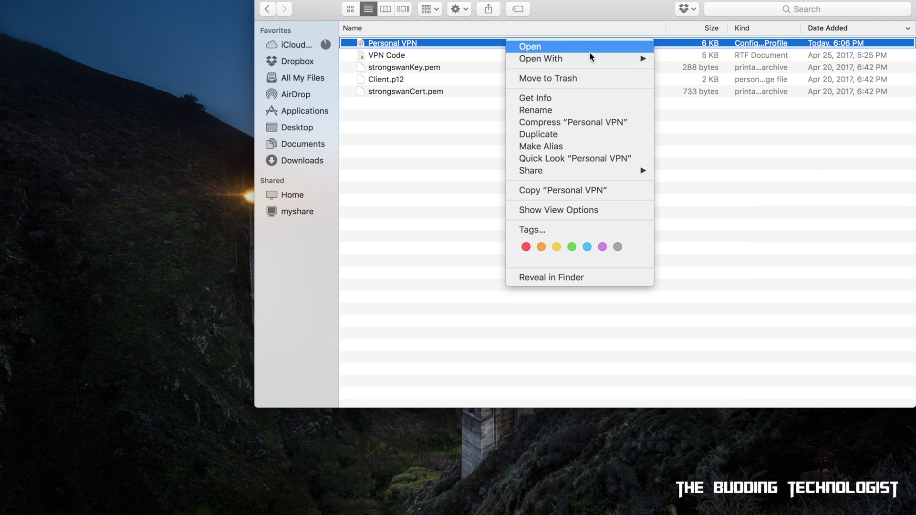
pyautogui.moveTo(622, 58)
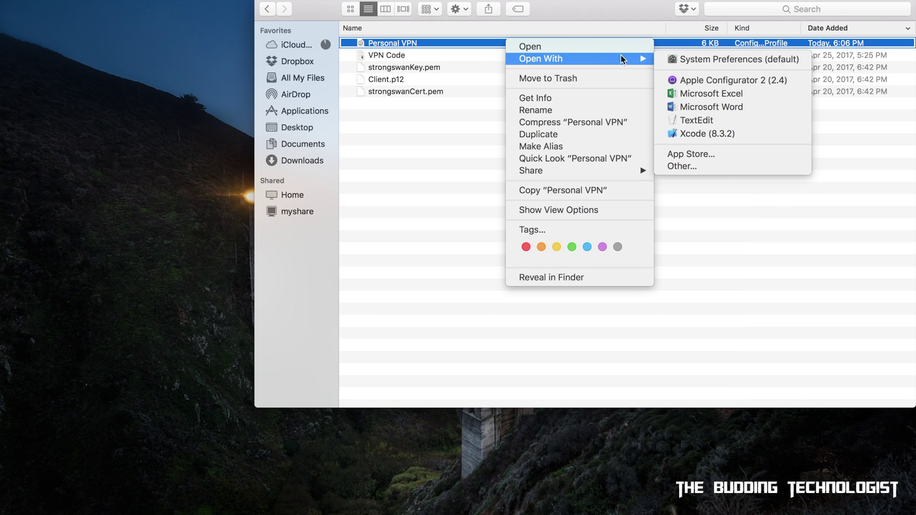
pyautogui.click(723, 122)
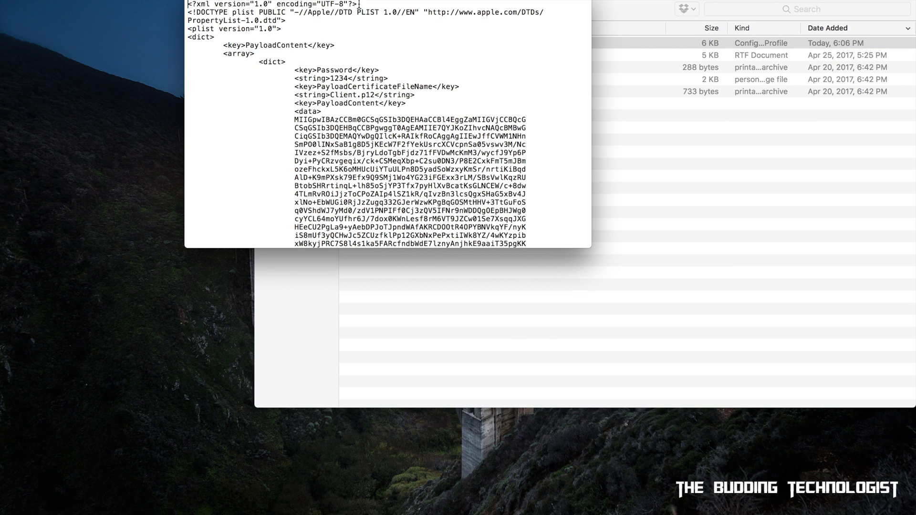
# Enlarge the TextEdit window and scroll down to the IKEv2 dictionary
pyautogui.moveTo(590, 247); pyautogui.dragTo(909, 514)
pyautogui.scroll(-10, 713, 311)
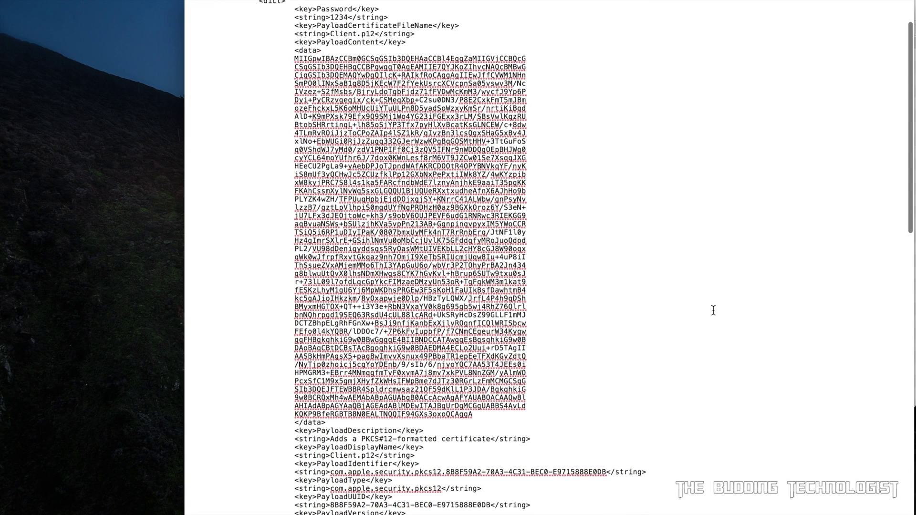
pyautogui.scroll(-8, 713, 311)
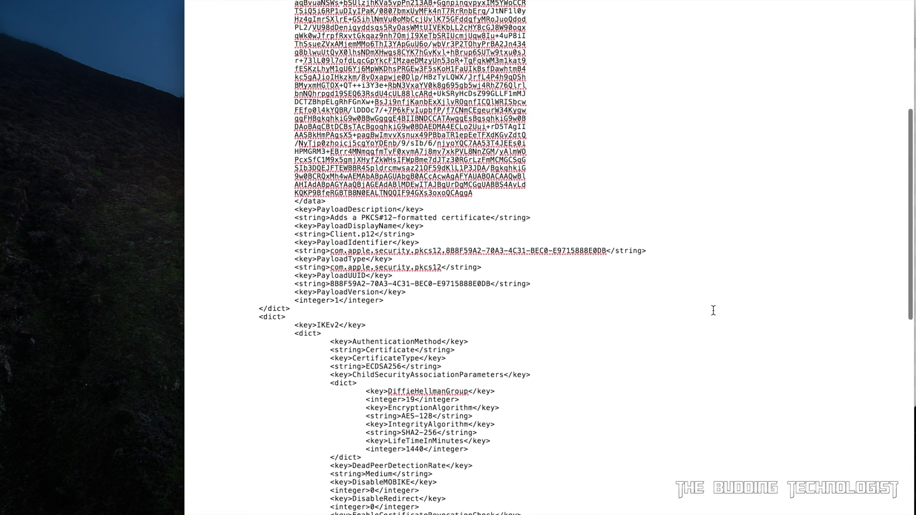
pyautogui.scroll(-7, 714, 310)
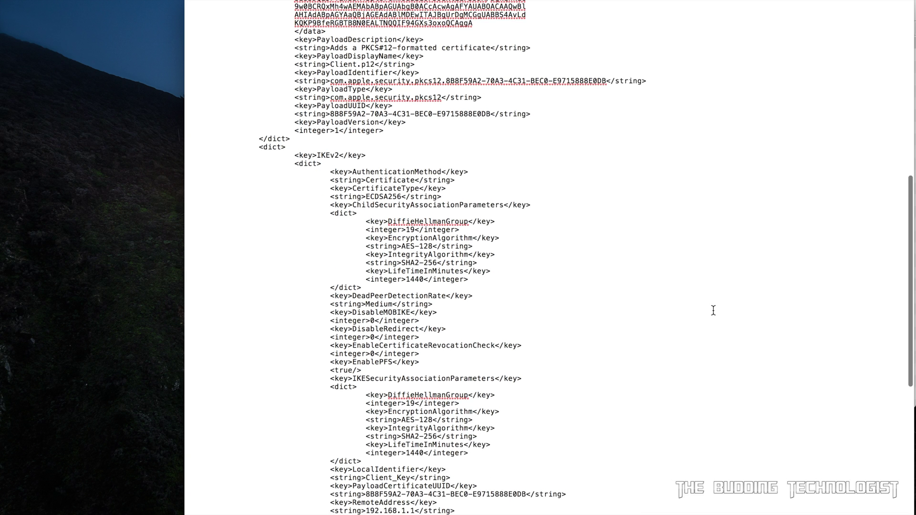
pyautogui.scroll(-3, 713, 310)
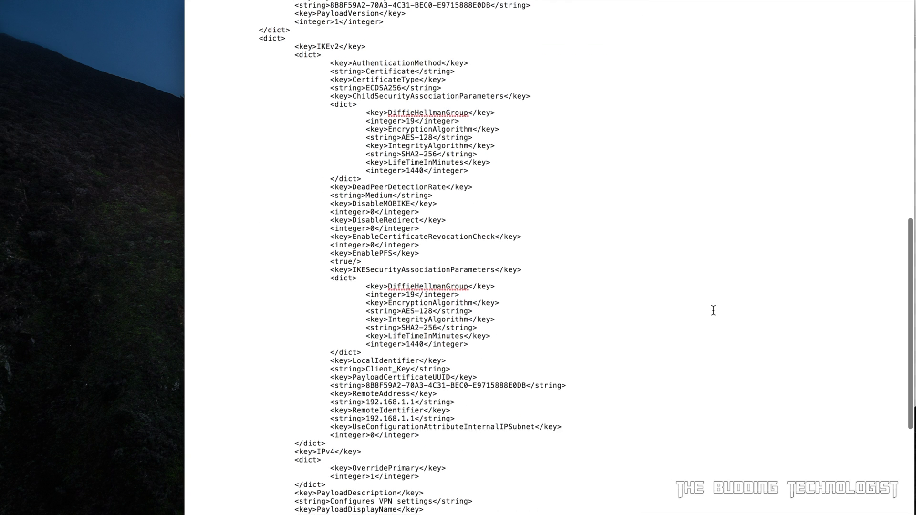
pyautogui.scroll(-1, 713, 310)
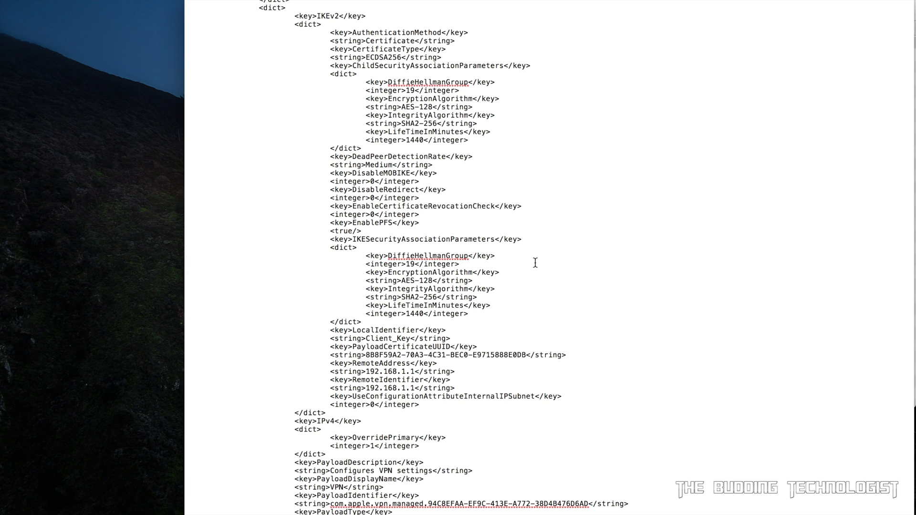
# Paste the OnDemandRules block on a new line after the Client_Key line
pyautogui.click(491, 339)
pyautogui.press('Return')
pyautogui.press('Return')
pyautogui.press('Return')
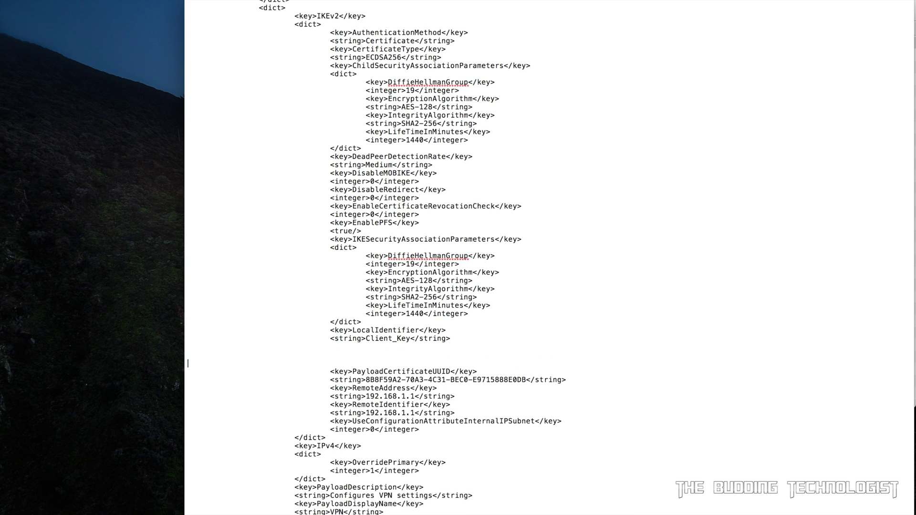
pyautogui.moveTo(472, 338); pyautogui.dragTo(473, 340)
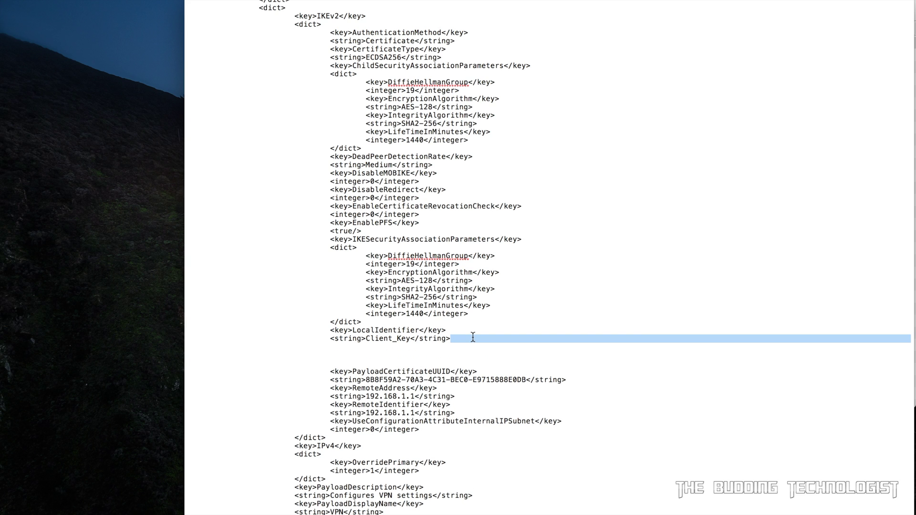
pyautogui.click(329, 351)
pyautogui.moveTo(330, 338); pyautogui.dragTo(456, 339)
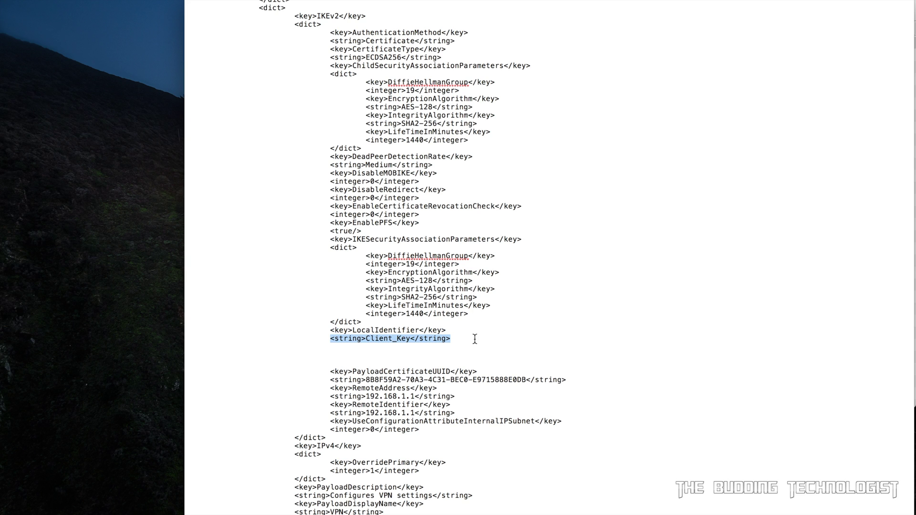
pyautogui.click(475, 338)
pyautogui.press('Return')
pyautogui.moveTo(333, 337); pyautogui.dragTo(467, 339)
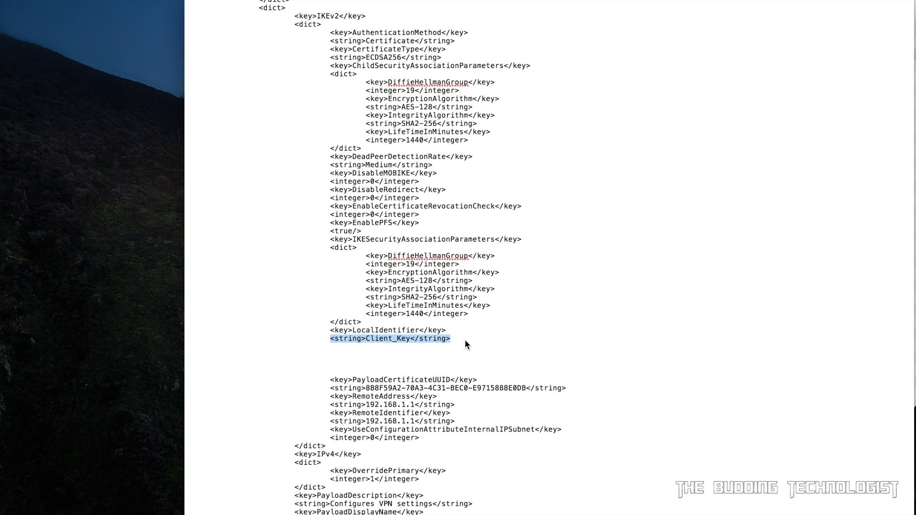
pyautogui.click(465, 340)
pyautogui.press('Return')
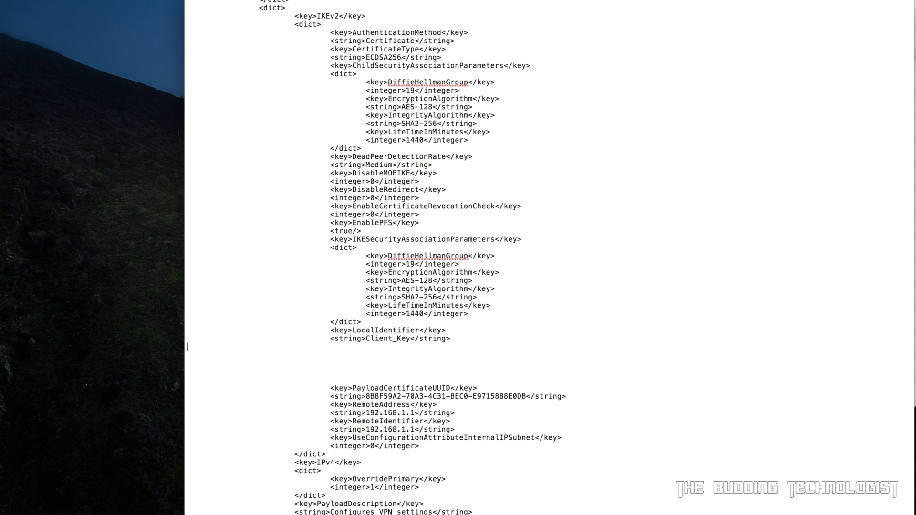
pyautogui.rightClick(397, 347)
pyautogui.click(411, 377)
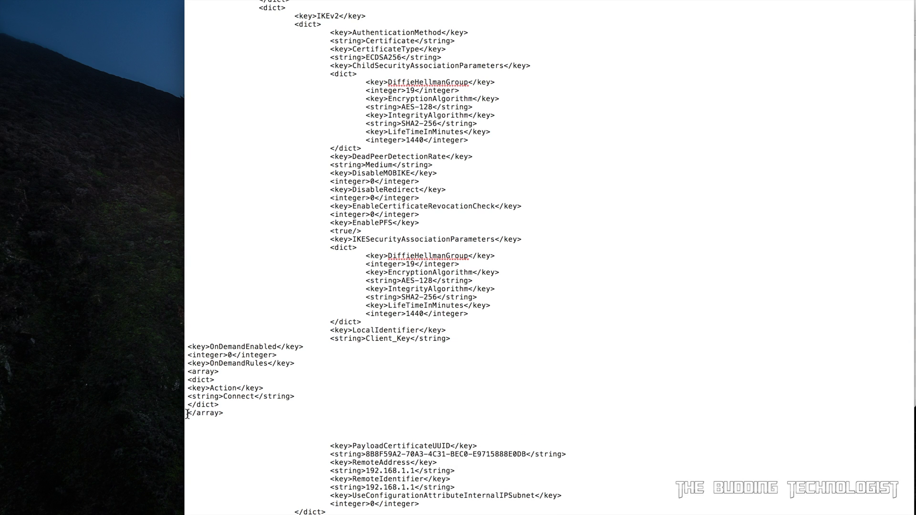
# Indent the OnDemandEnabled, OnDemandRules, array, dict and Action Connect lines to match
pyautogui.press('Tab')
pyautogui.press('Tab')
pyautogui.press('Tab')
pyautogui.press('Tab')
pyautogui.click(187, 405)
pyautogui.press('Tab')
pyautogui.press('Tab')
pyautogui.press('Tab')
pyautogui.press('Tab')
pyautogui.click(188, 396)
pyautogui.press('Tab')
pyautogui.press('Tab')
pyautogui.press('Tab')
pyautogui.press('Tab')
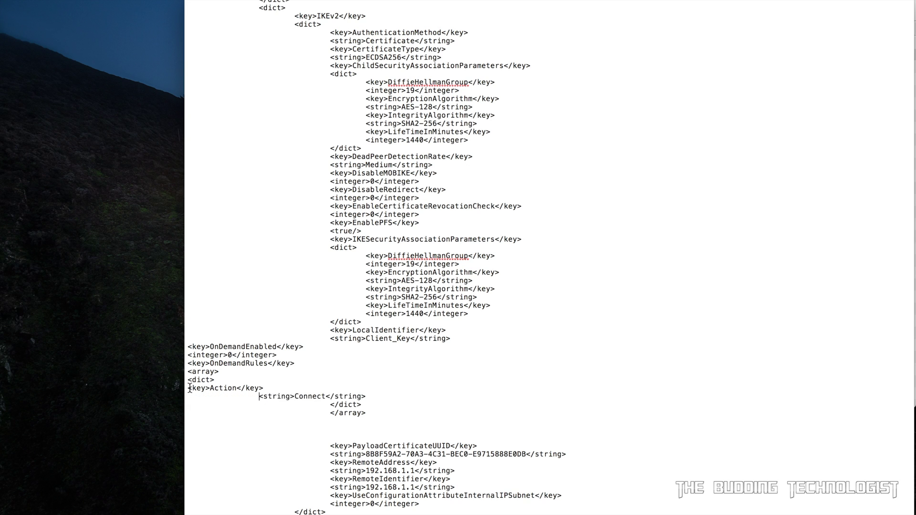
pyautogui.click(188, 388)
pyautogui.press('Tab')
pyautogui.press('Tab')
pyautogui.press('Tab')
pyautogui.press('Tab')
pyautogui.click(187, 380)
pyautogui.press('Tab')
pyautogui.press('Tab')
pyautogui.press('Tab')
pyautogui.press('Tab')
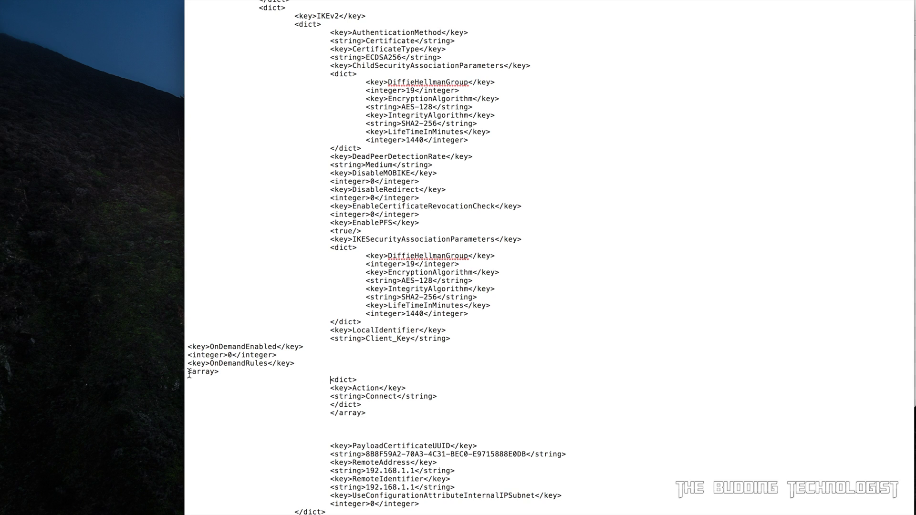
pyautogui.click(188, 371)
pyautogui.press('Tab')
pyautogui.press('Tab')
pyautogui.press('Tab')
pyautogui.press('Tab')
pyautogui.click(187, 363)
pyautogui.press('Tab')
pyautogui.press('Tab')
pyautogui.press('Tab')
pyautogui.press('Tab')
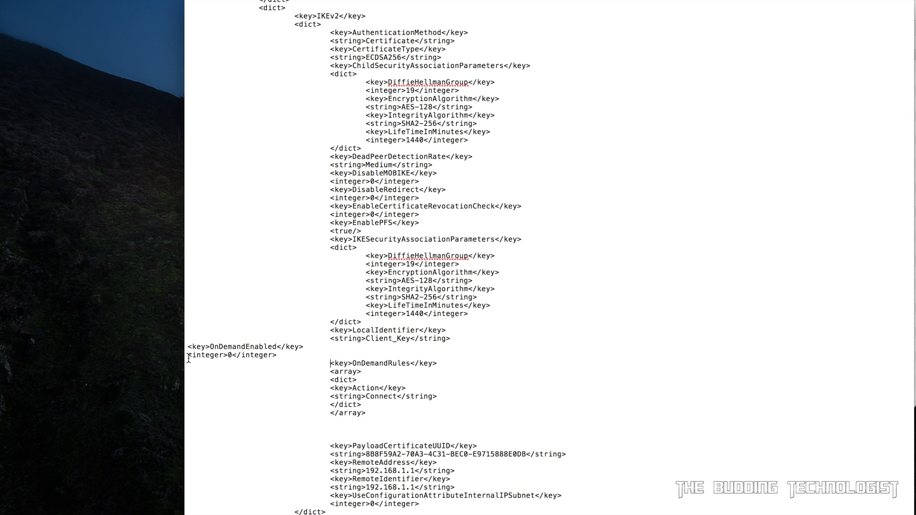
pyautogui.click(188, 355)
pyautogui.press('Tab')
pyautogui.press('Tab')
pyautogui.press('Tab')
pyautogui.press('Tab')
pyautogui.click(188, 347)
pyautogui.press('Tab')
pyautogui.press('Tab')
pyautogui.press('Tab')
pyautogui.press('Tab')
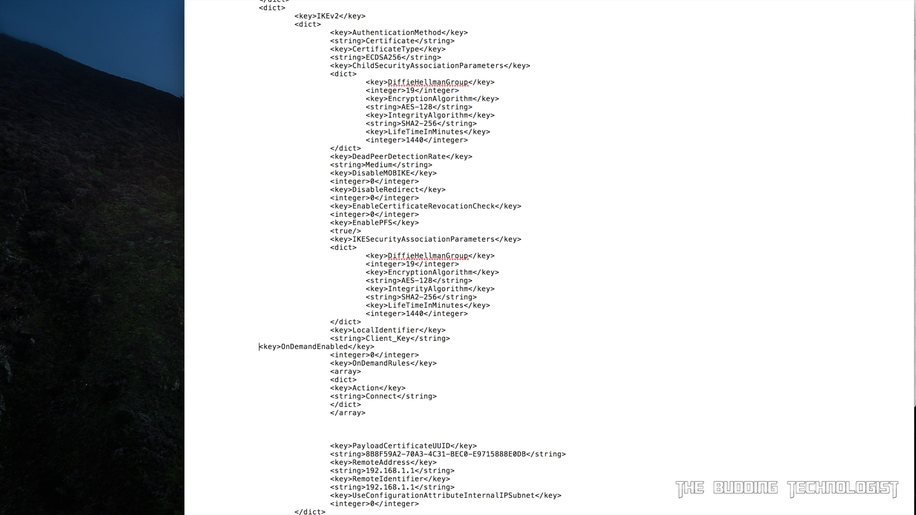
# Delete the leftover blank lines below the rules and review the block
pyautogui.click(336, 440)
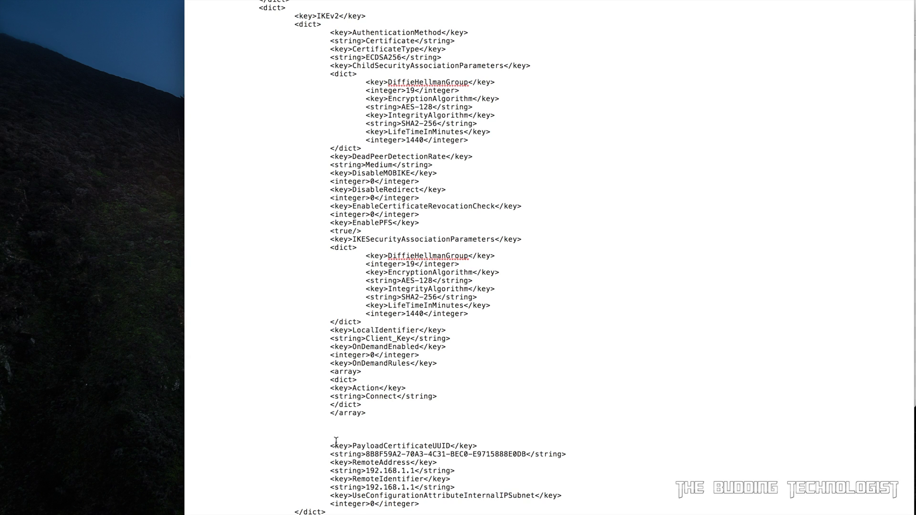
pyautogui.press('BackSpace')
pyautogui.press('BackSpace')
pyautogui.press('BackSpace')
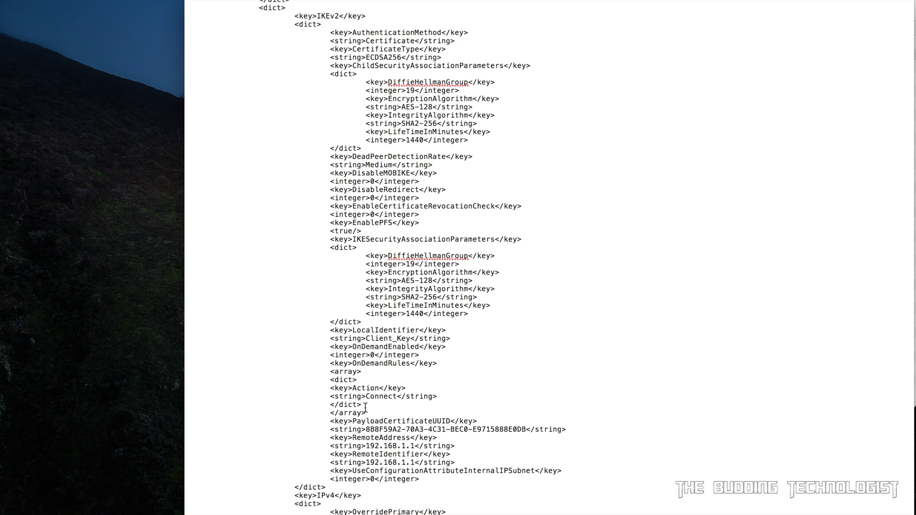
pyautogui.moveTo(366, 413); pyautogui.dragTo(313, 348)
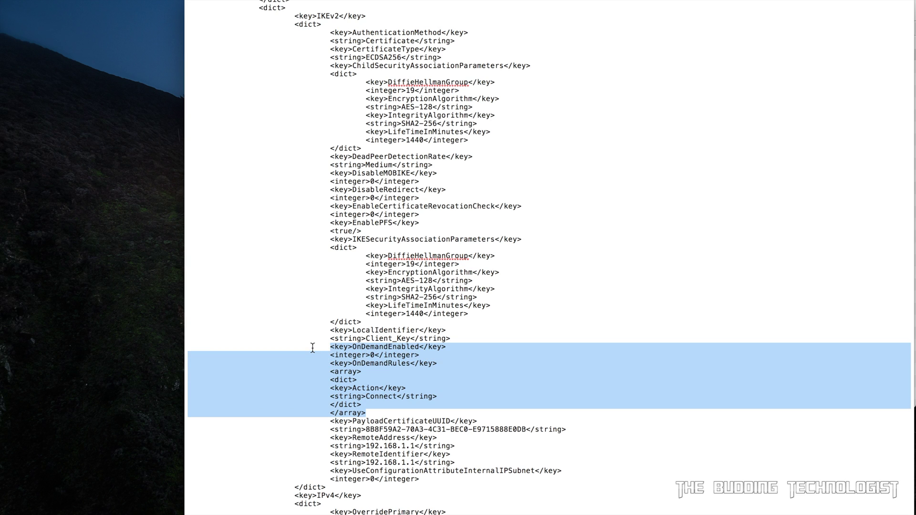
pyautogui.click(312, 348)
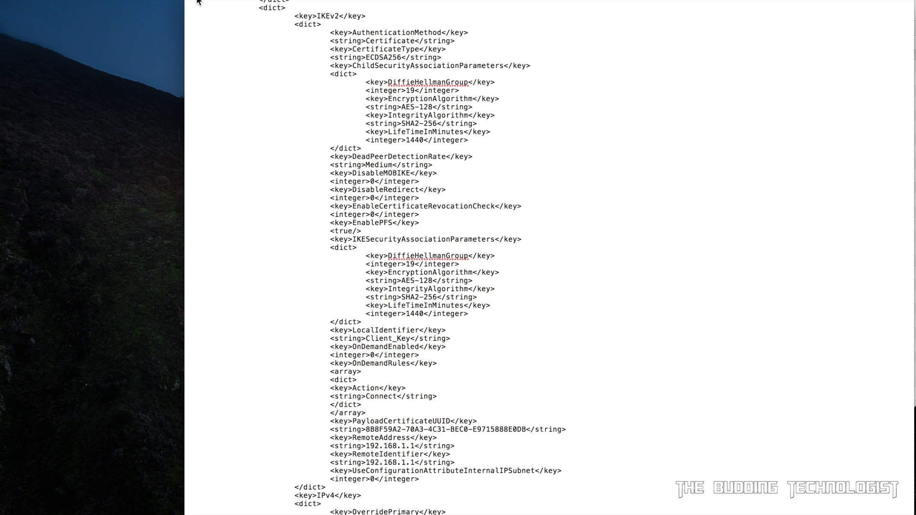
# Install the unsigned Personal VPN profile on the Mac, then show all preferences
pyautogui.press('super+h')
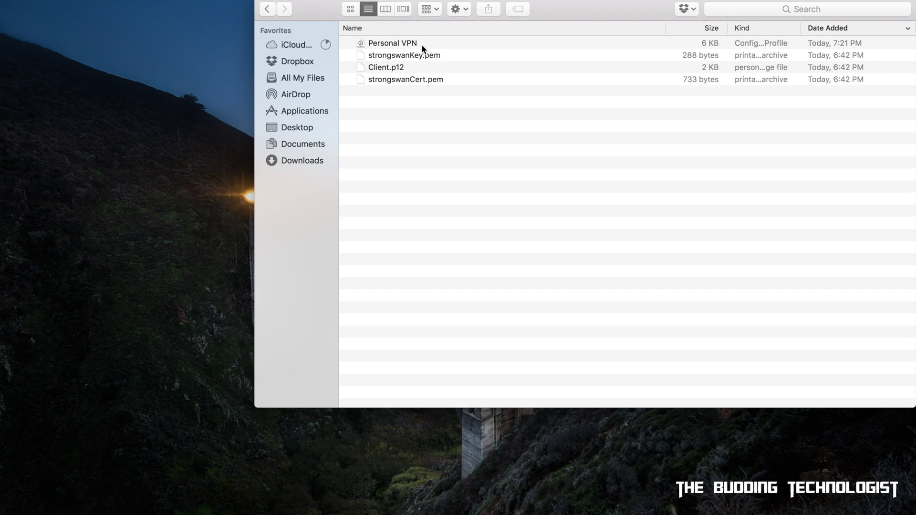
pyautogui.click(423, 45)
pyautogui.doubleClick(422, 45)
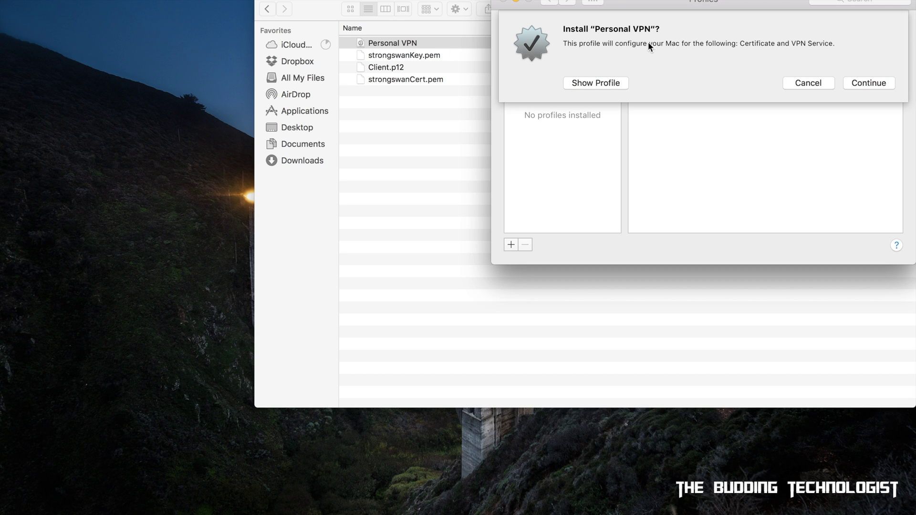
pyautogui.click(861, 84)
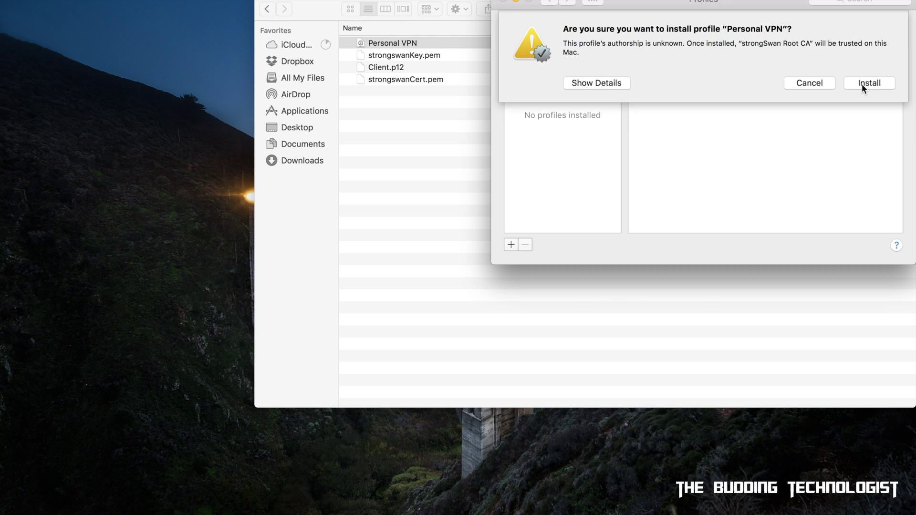
pyautogui.click(862, 84)
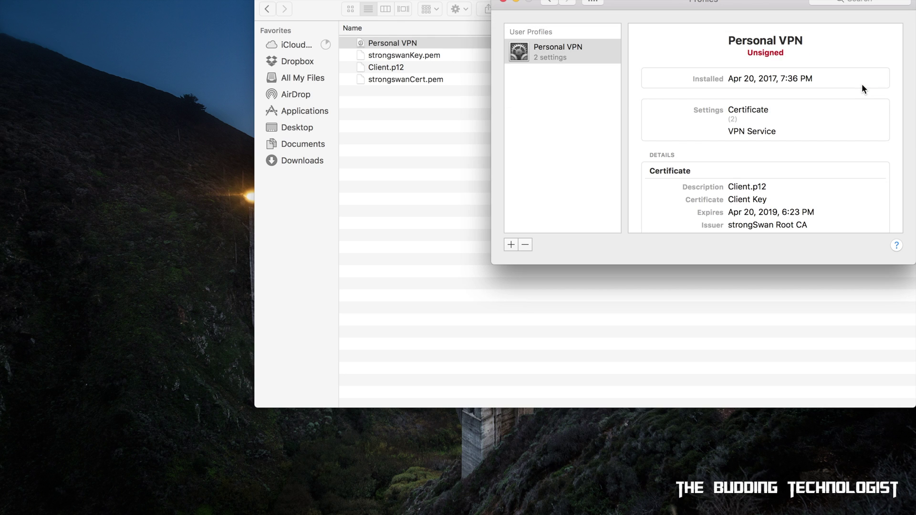
pyautogui.press('super+l')
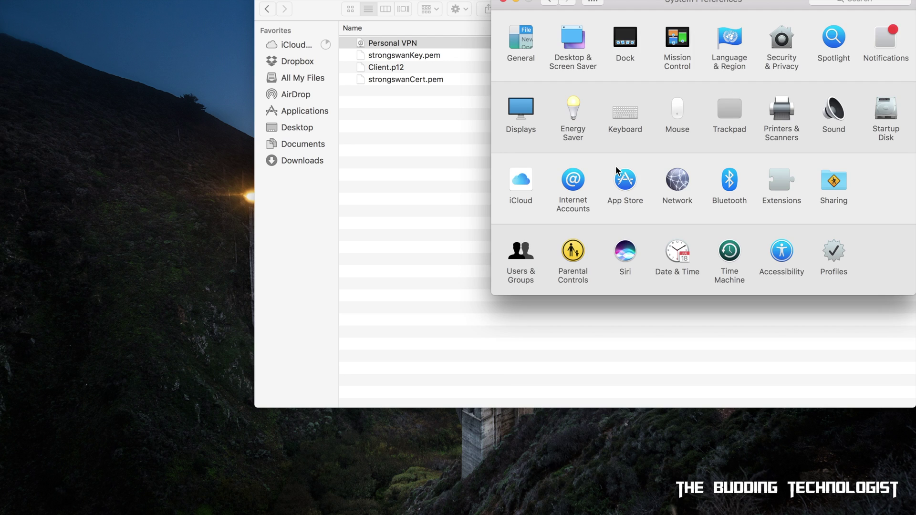
# Open the Network pane listing Personal VPN as not connected, with local ID Client_Key
pyautogui.click(677, 181)
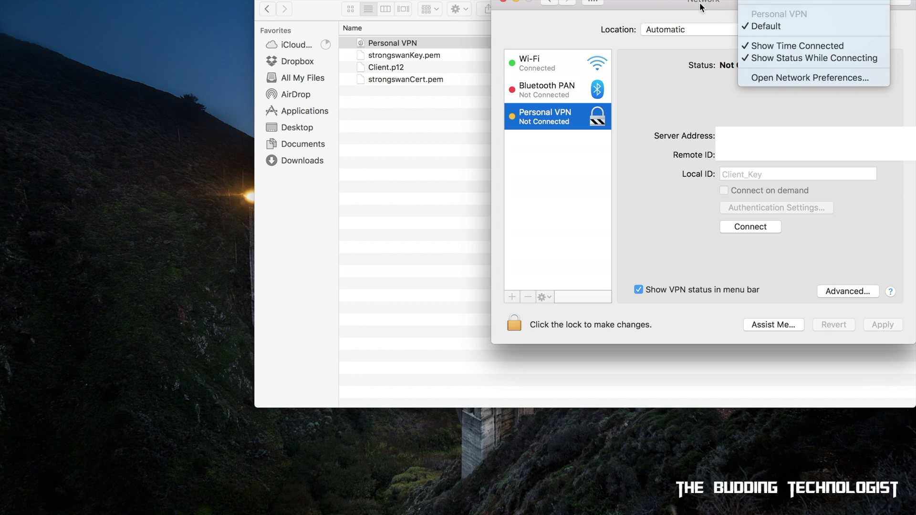
pyautogui.click(687, 150)
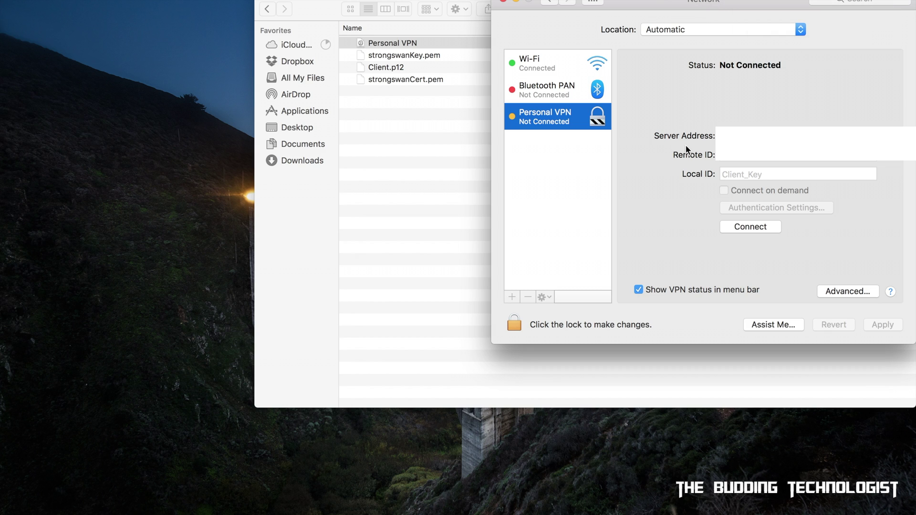
pyautogui.click(754, 229)
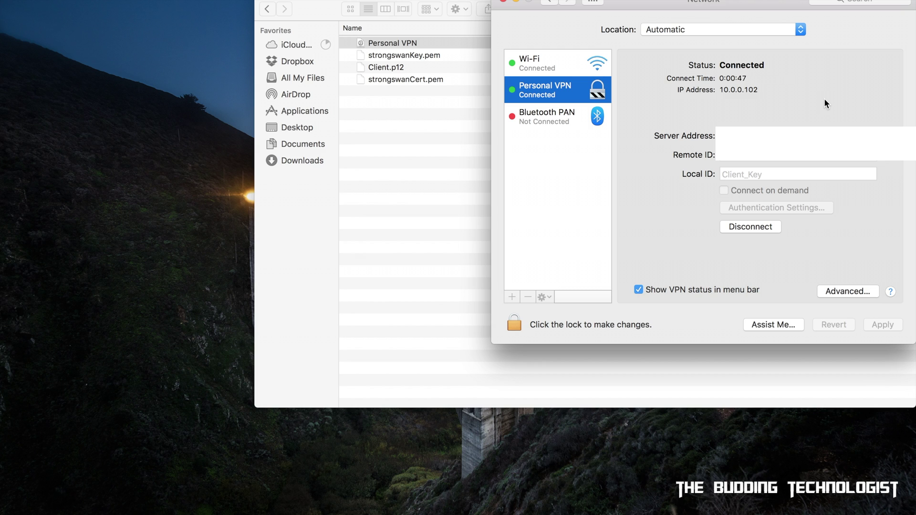
pyautogui.click(750, 226)
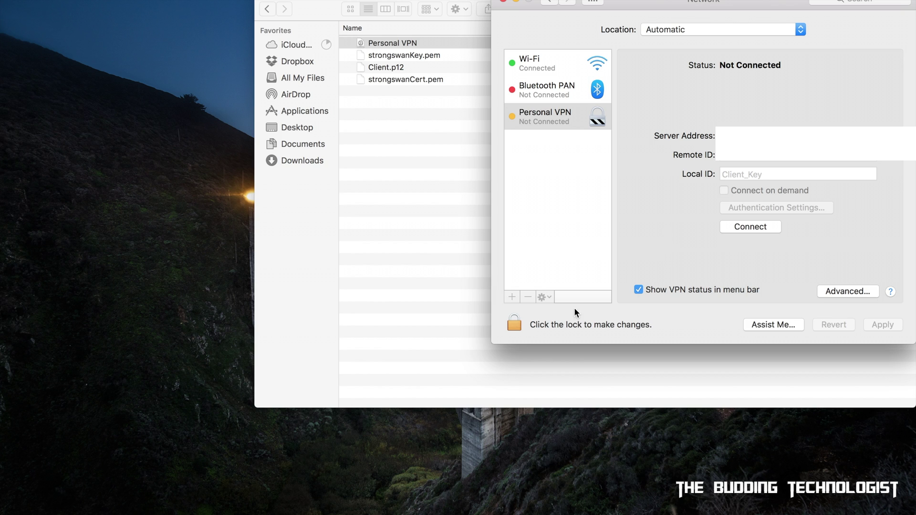
pyautogui.click(526, 325)
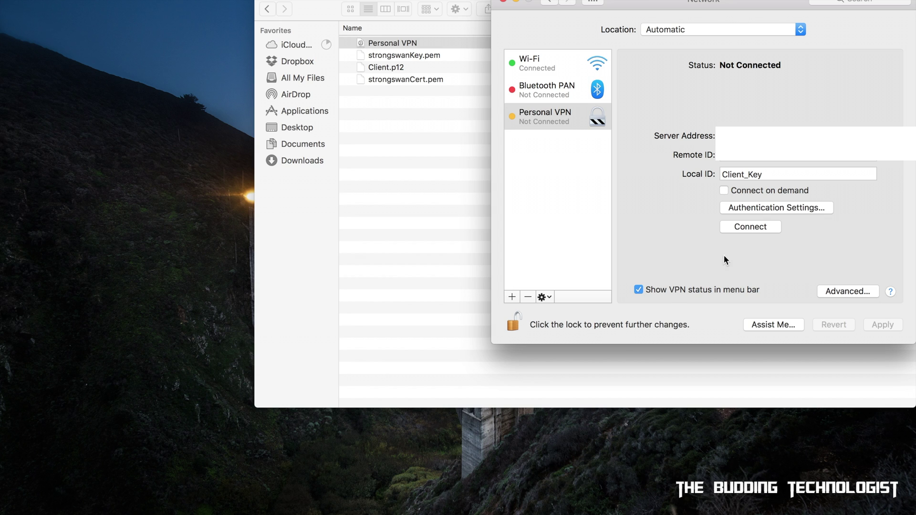
# Enable Connect on demand for Personal VPN, apply the change, and close the Network window
pyautogui.click(724, 191)
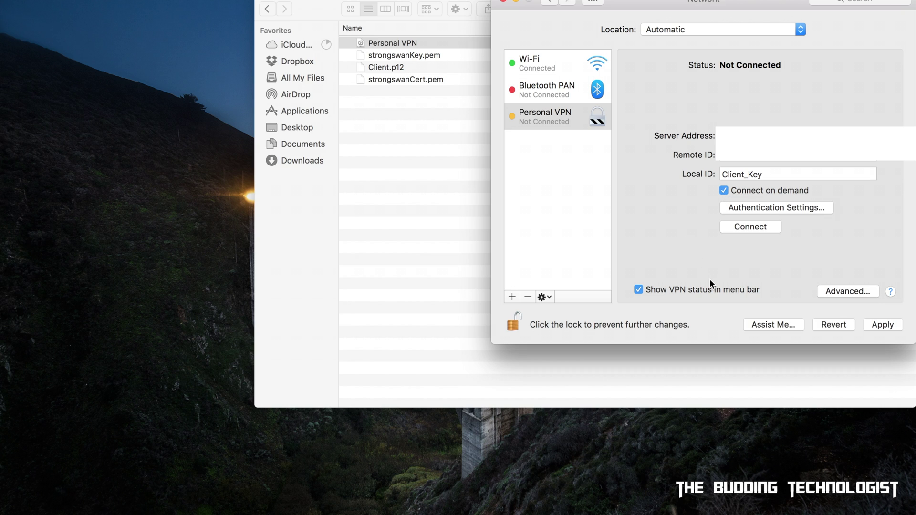
pyautogui.click(877, 322)
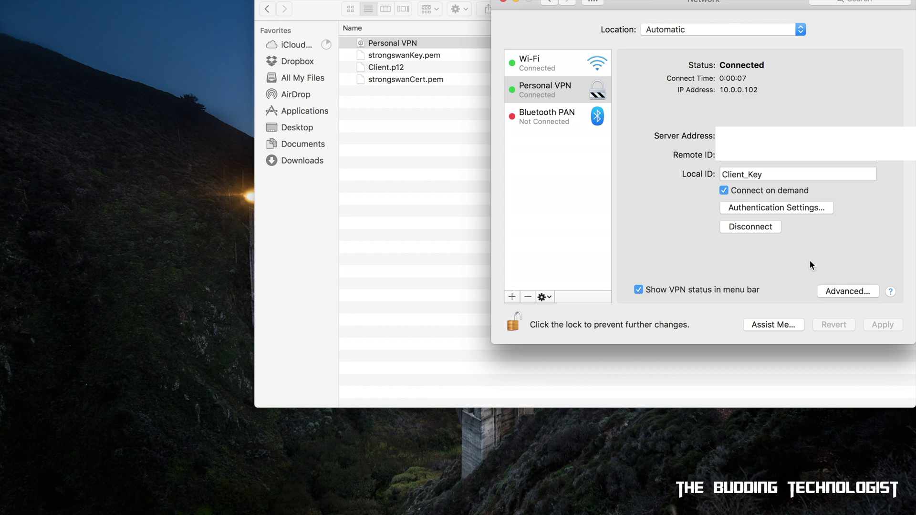
pyautogui.click(502, 2)
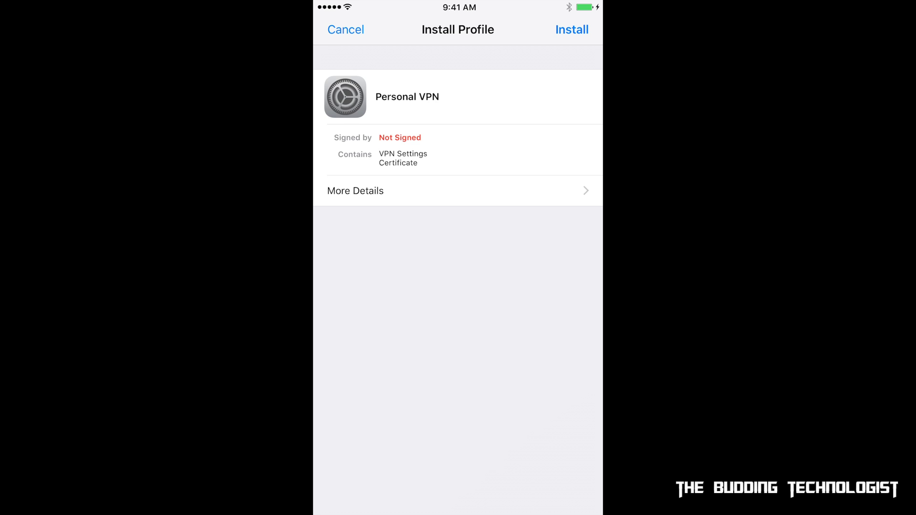
# Review the Personal VPN profile's contents, then install the unsigned profile on the iPhone
pyautogui.click(355, 191)
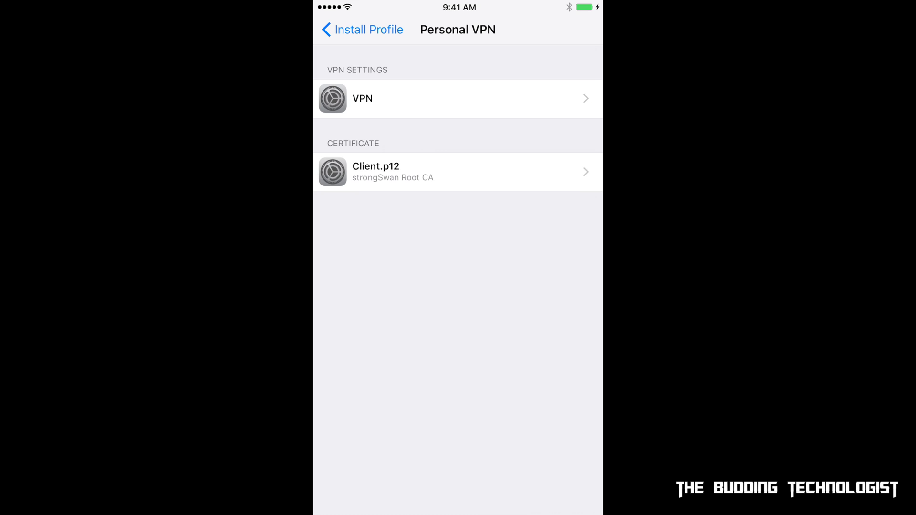
pyautogui.click(363, 30)
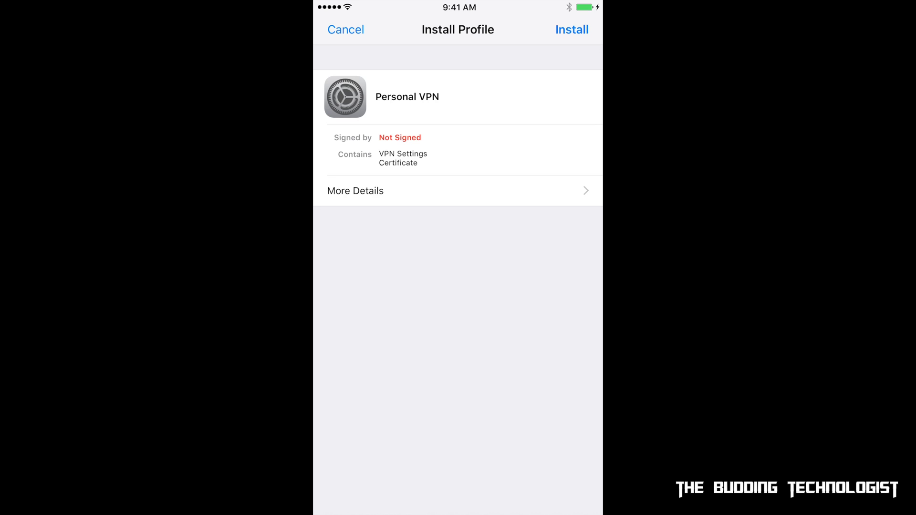
pyautogui.click(571, 30)
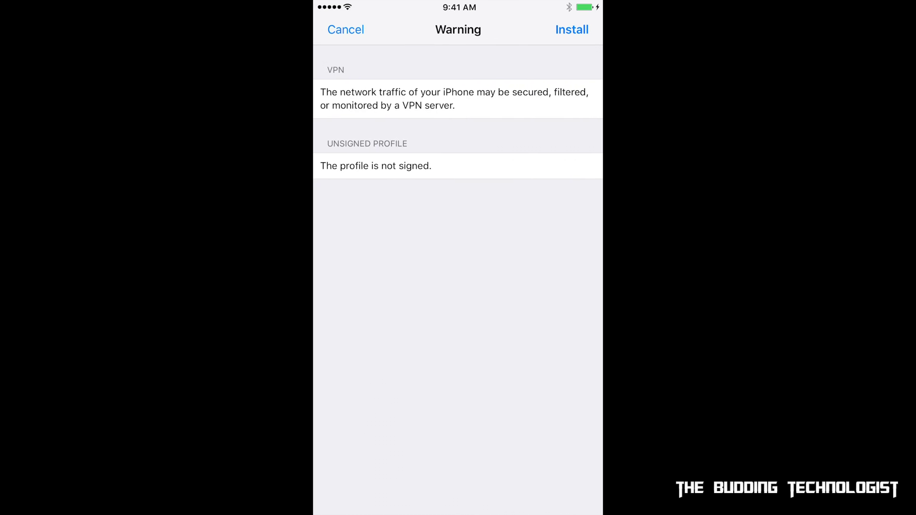
pyautogui.click(571, 30)
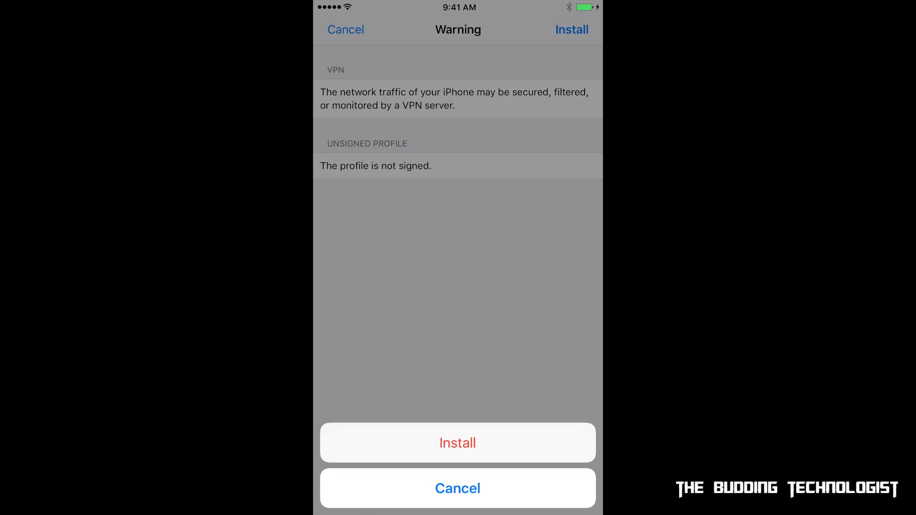
pyautogui.click(458, 442)
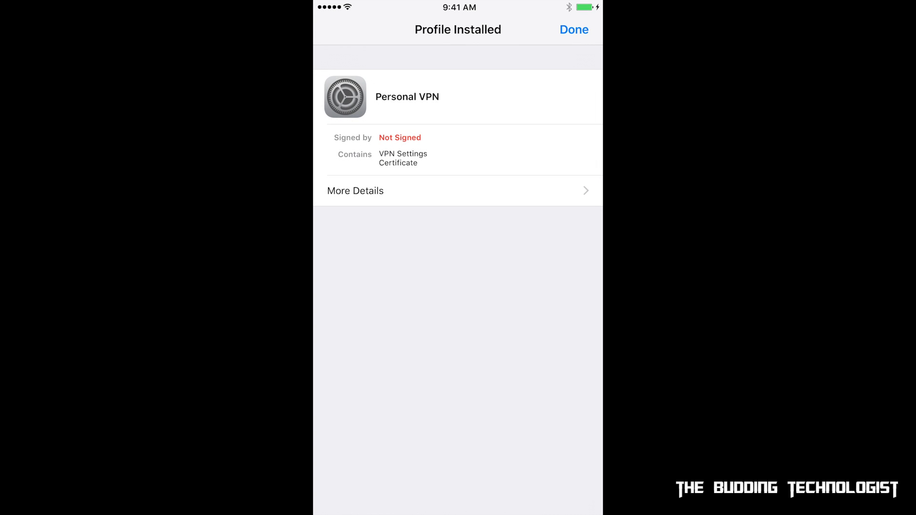
pyautogui.click(574, 30)
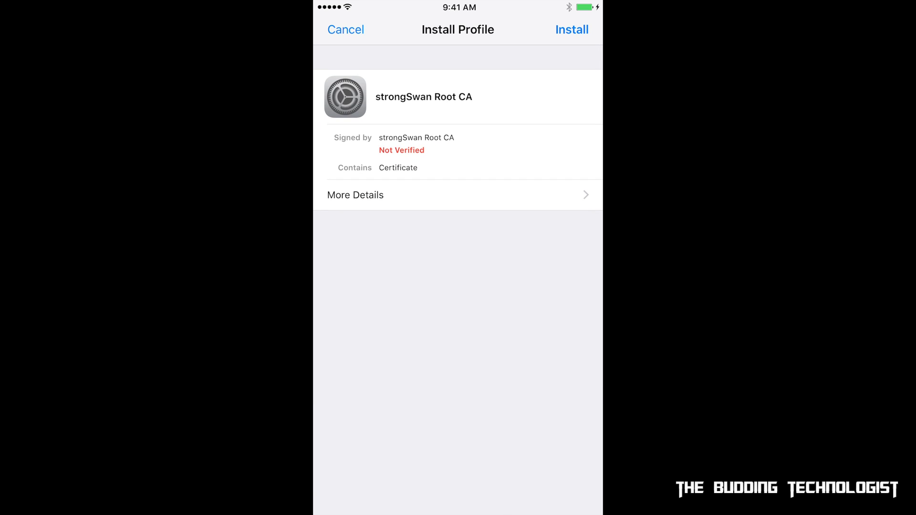
# Inspect the strongSwan Root CA certificate, then install its profile past the root certificate warning
pyautogui.click(355, 194)
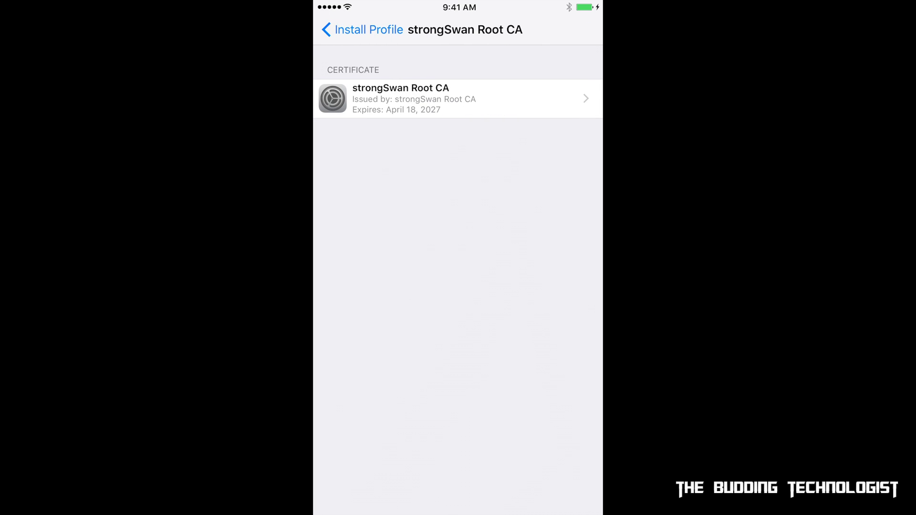
pyautogui.click(363, 30)
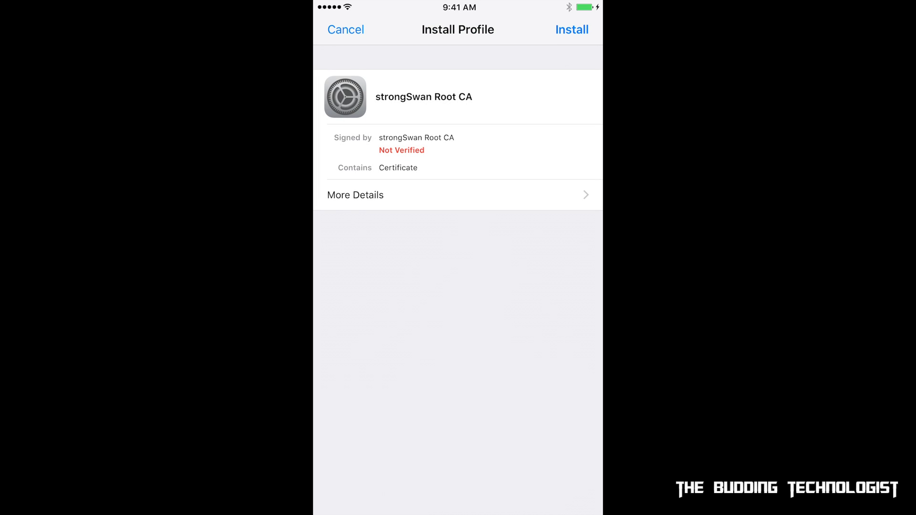
pyautogui.click(571, 30)
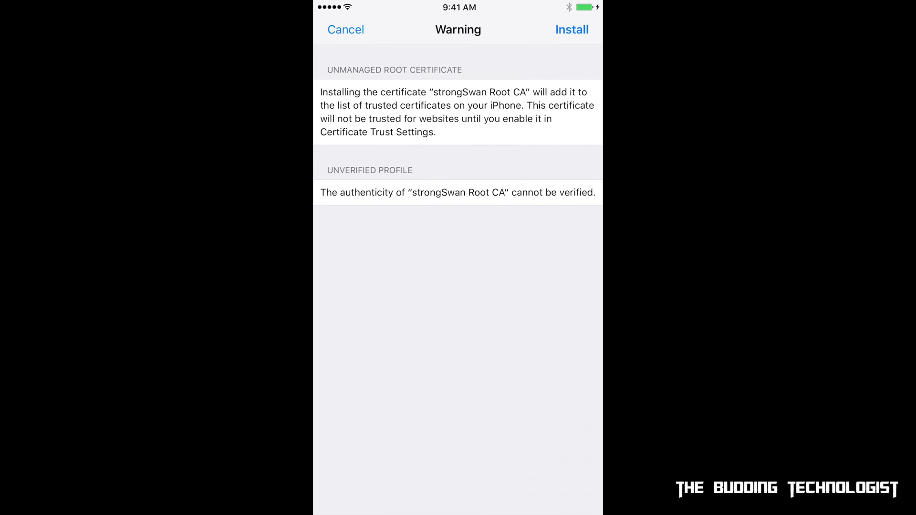
pyautogui.click(571, 29)
pyautogui.click(457, 443)
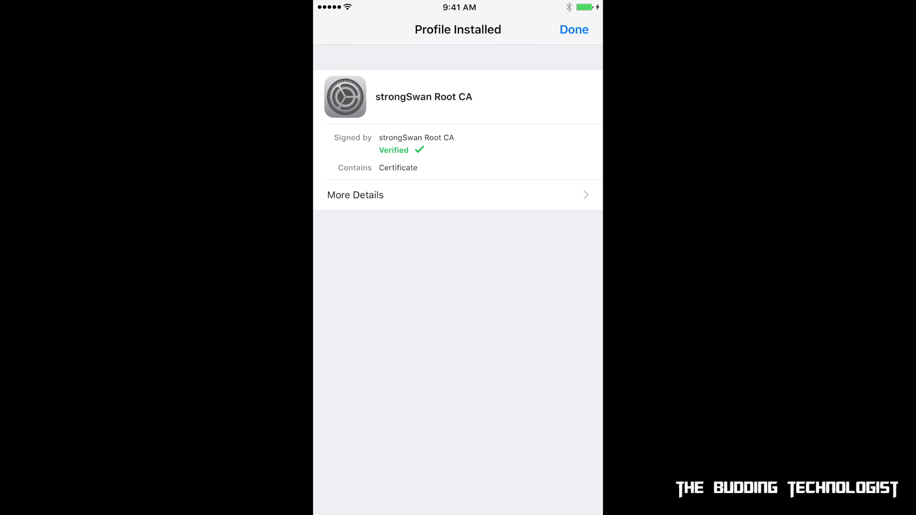
pyautogui.click(574, 30)
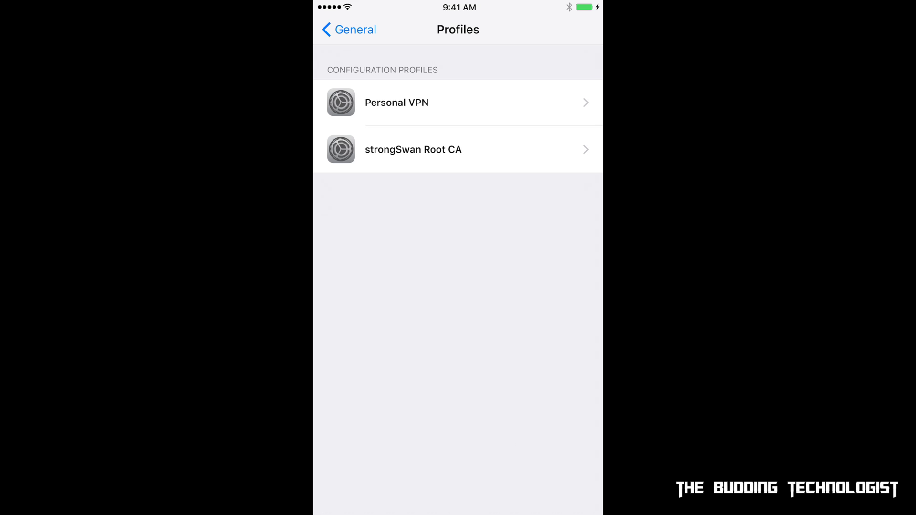
# Return to the main Settings list and turn the VPN switch on
pyautogui.click(349, 30)
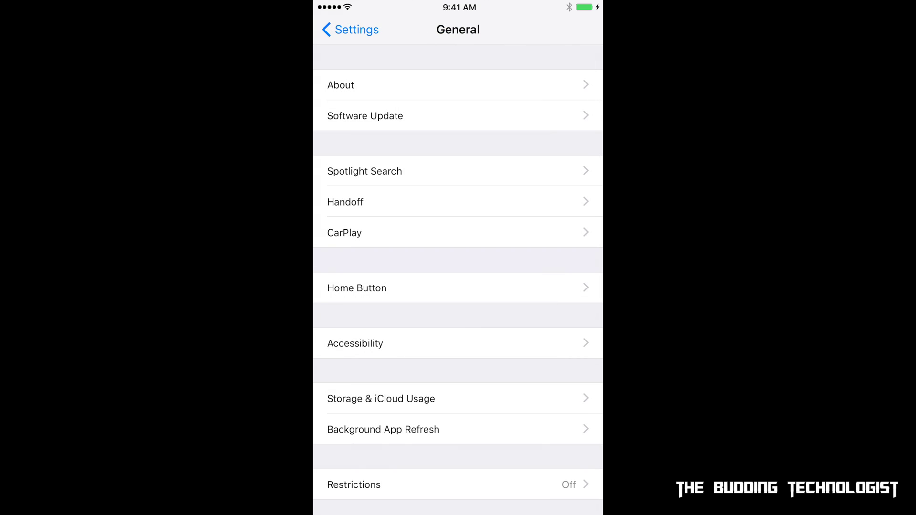
pyautogui.scroll(1, 458, 258)
pyautogui.click(351, 29)
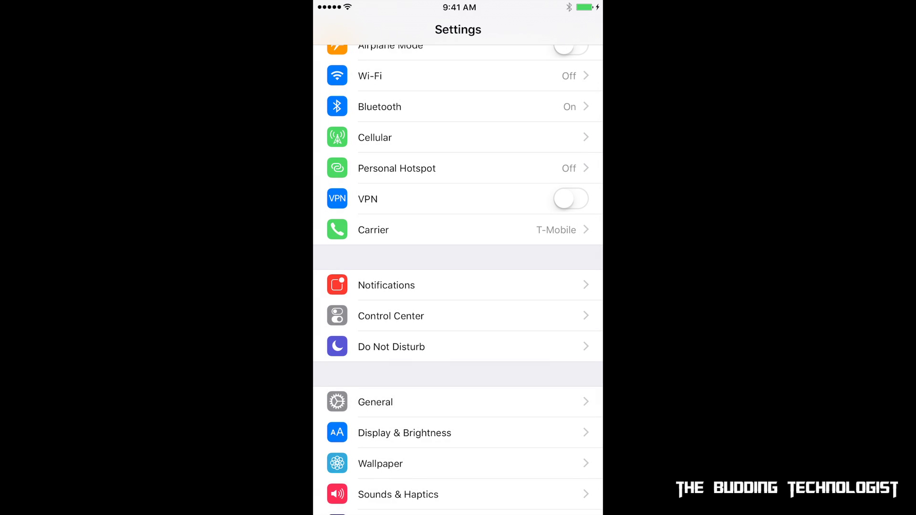
pyautogui.scroll(1, 458, 257)
pyautogui.click(571, 220)
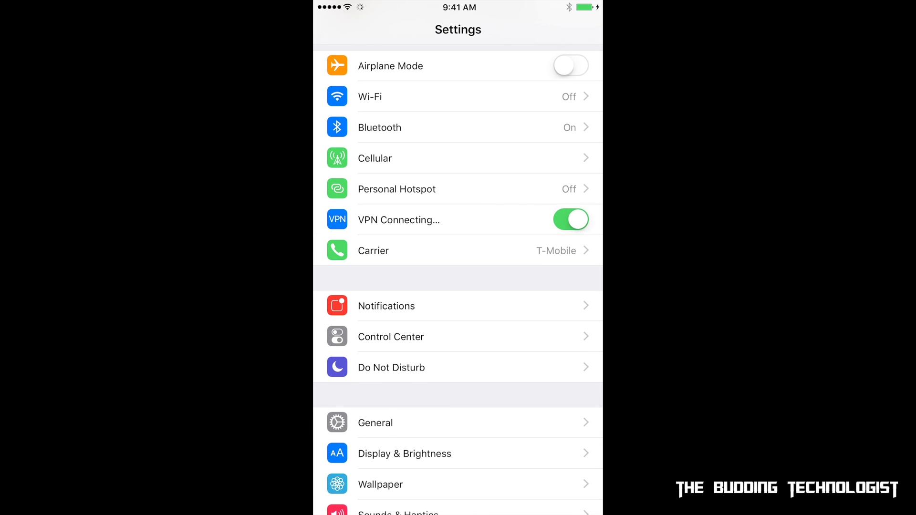